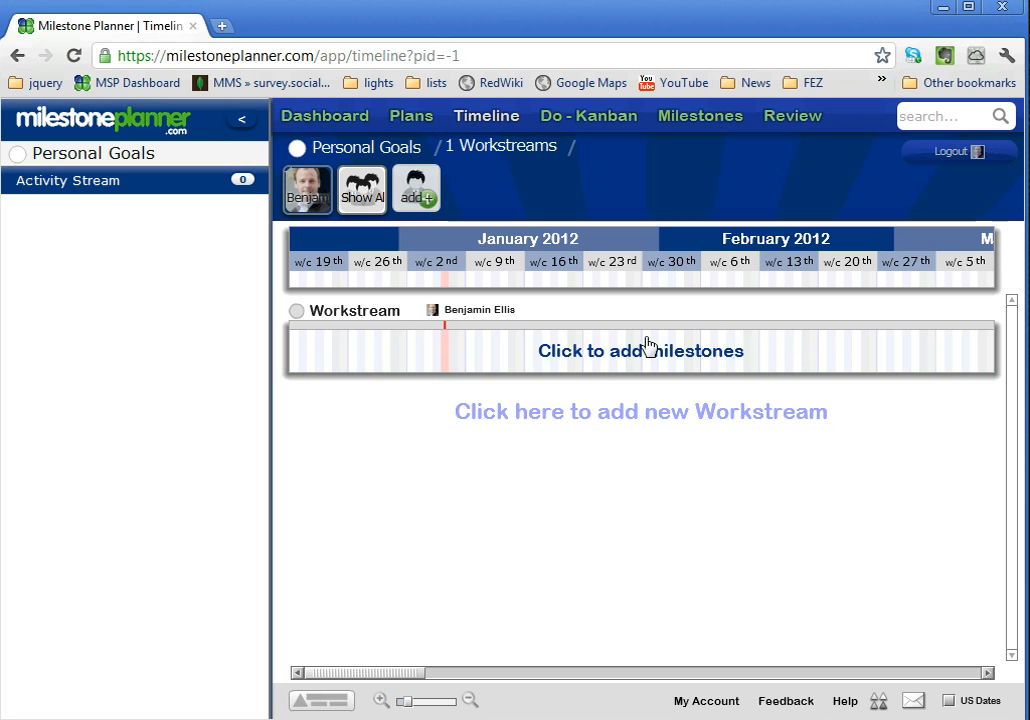
# - Rename the default workstream in the Personal Goals plan as "Get Fit"
pyautogui.click(362, 318)
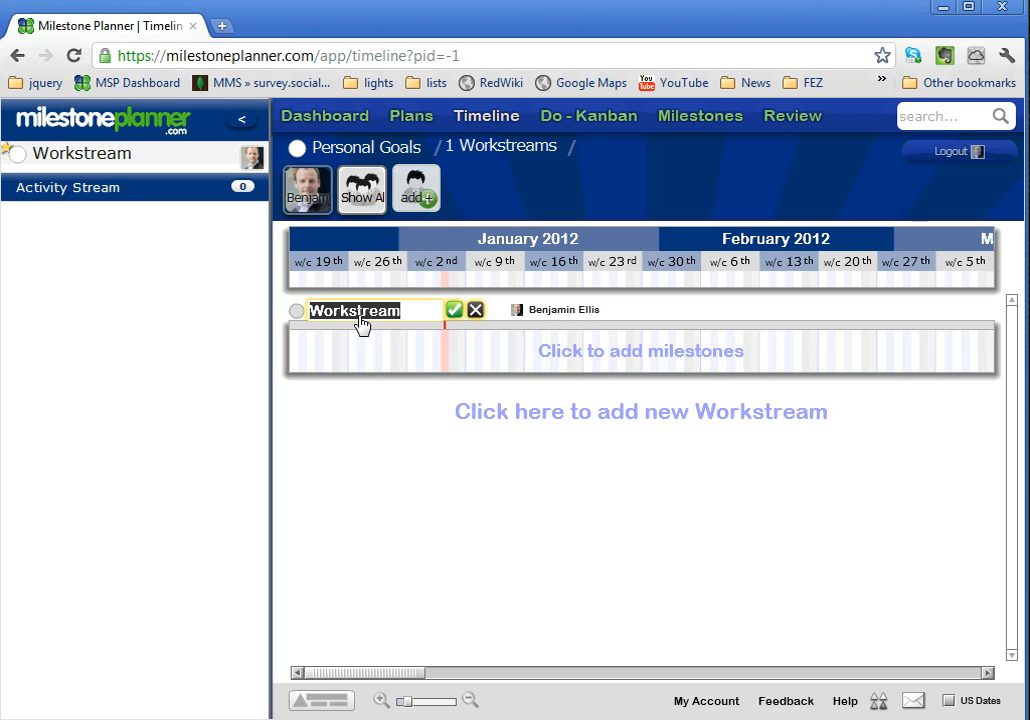
pyautogui.write('G')
pyautogui.write('et K')
pyautogui.write('Fi')
pyautogui.press('Return')
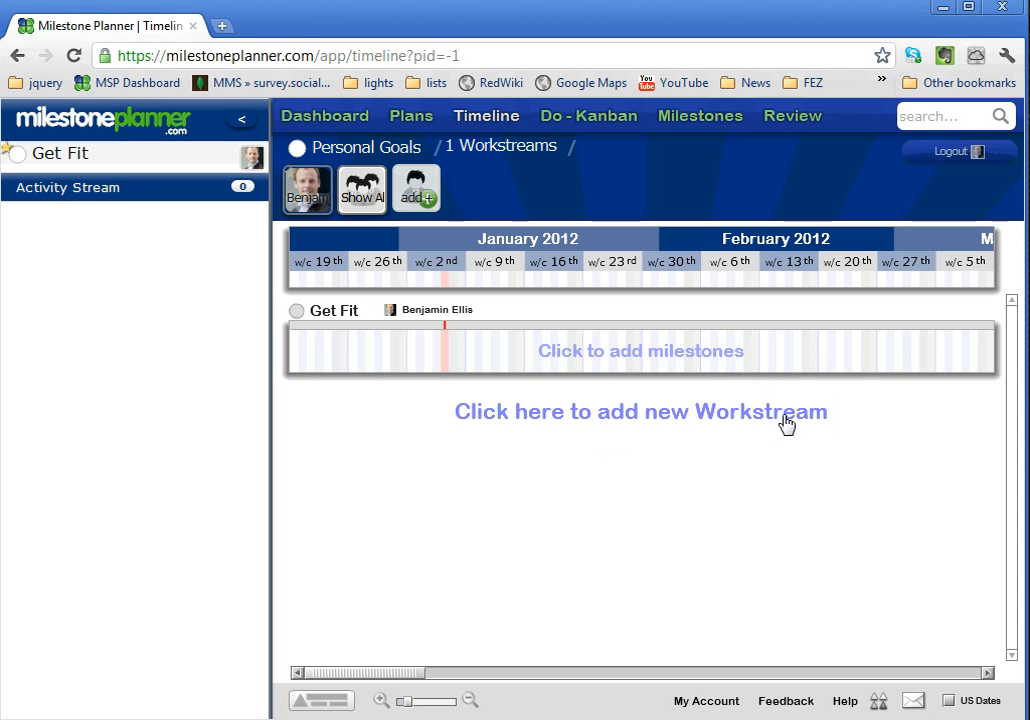
# - Add a milestone titled "1 session of 40 minutes exercise" to the Get Fit workstream, due Sat 28 Jan 2012
pyautogui.click(630, 352)
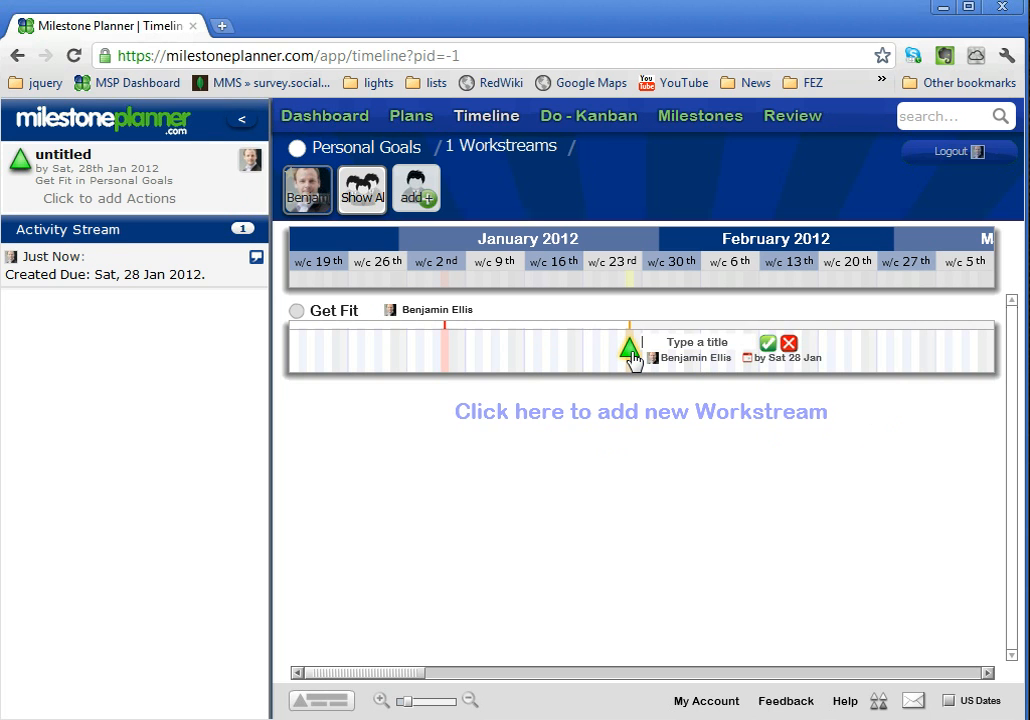
pyautogui.write('1 session of 40 minutes exercviois')
pyautogui.press('BackSpace')
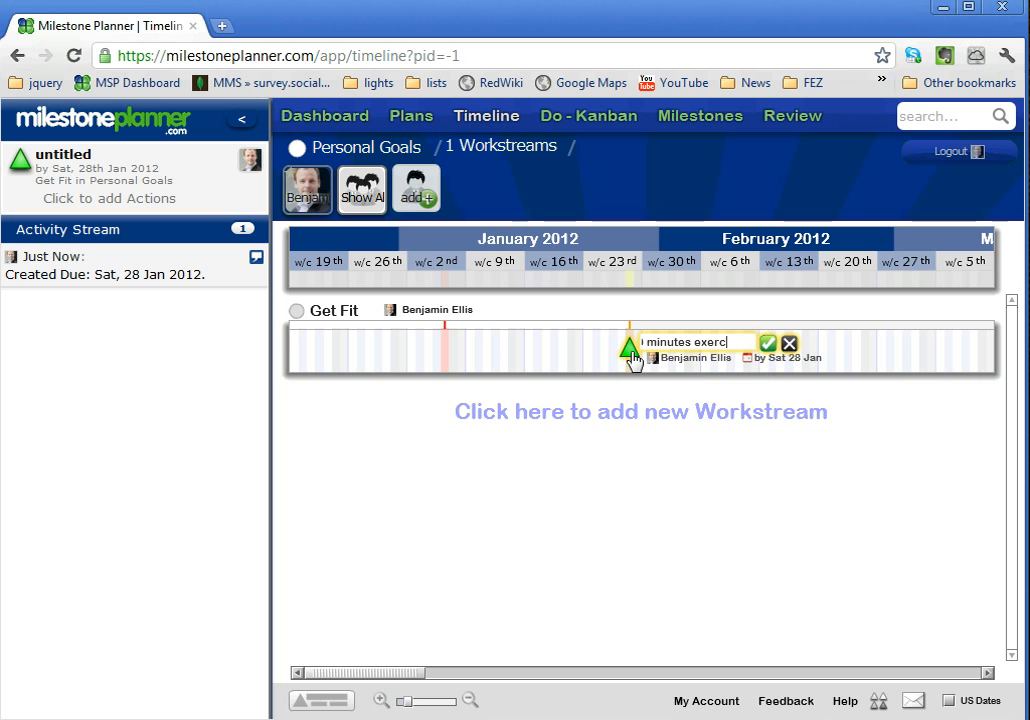
pyautogui.press('Return')
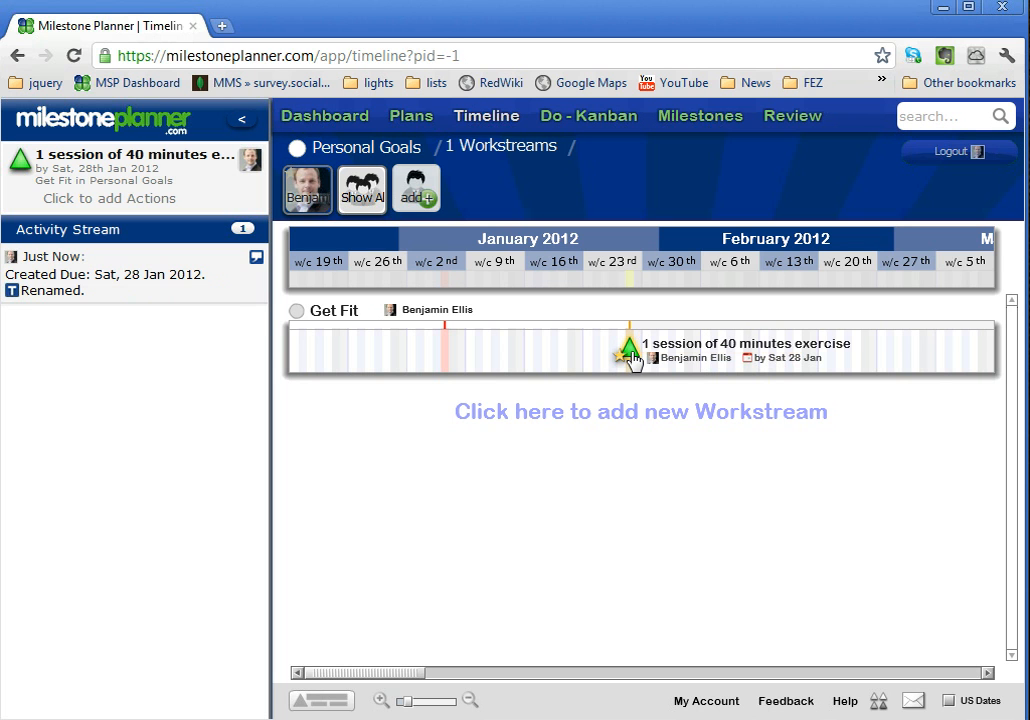
# - Copy the first milestone's title and reuse it for a new Get Fit milestone due Sun 26 Feb 2012
pyautogui.click(687, 358)
pyautogui.hotkey('ctrl', 'c')
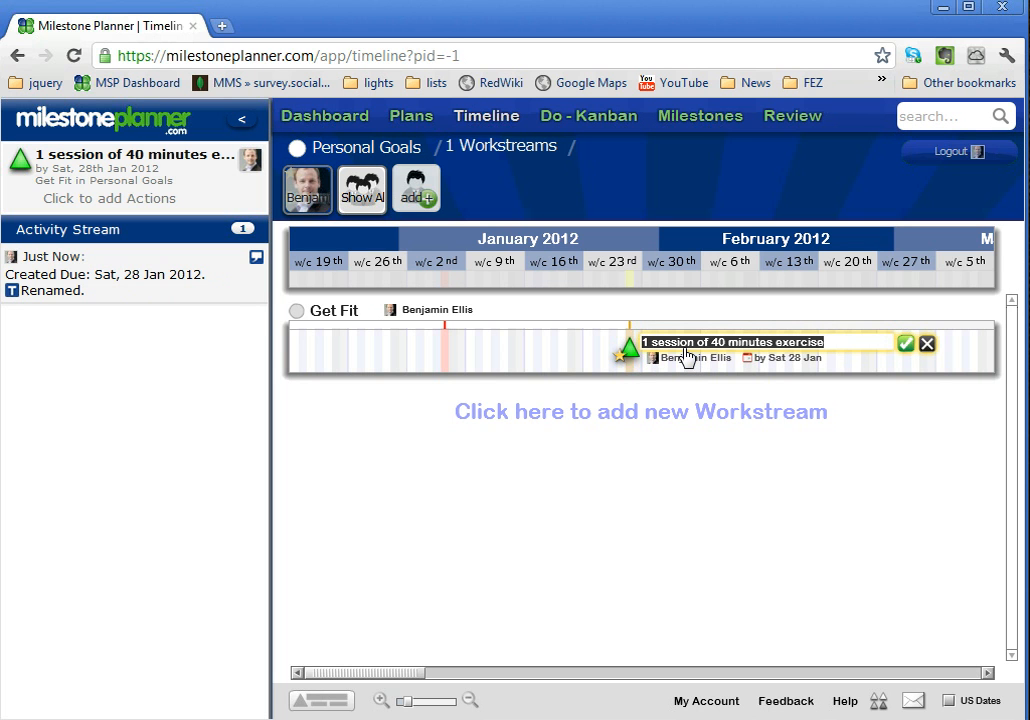
pyautogui.click(875, 374)
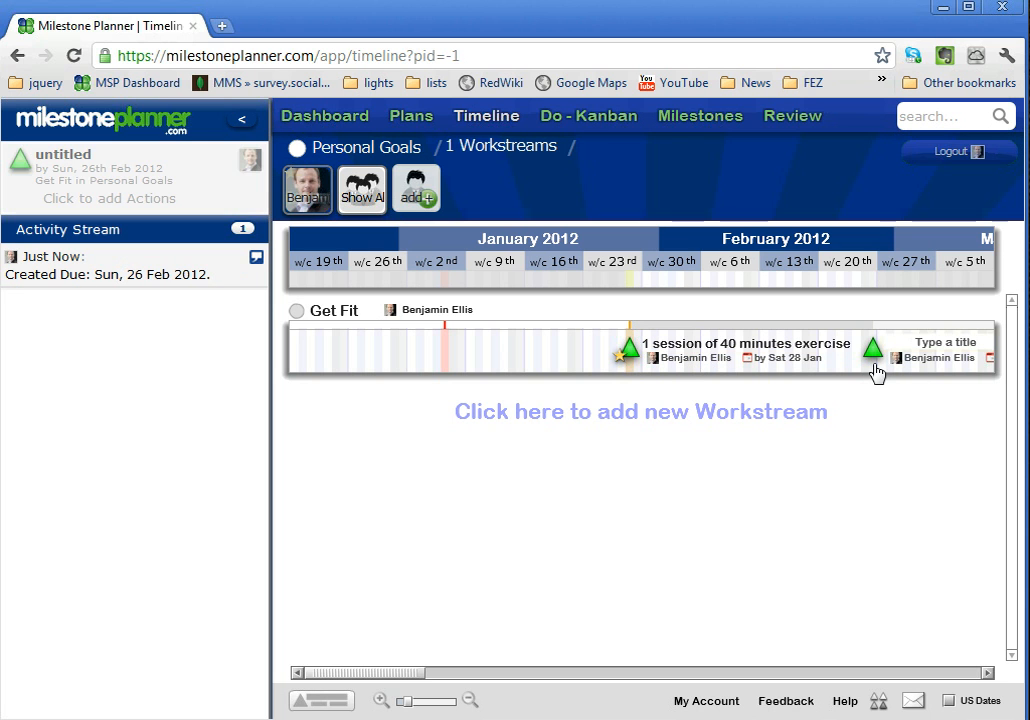
pyautogui.hotkey('ctrl', 'v')
pyautogui.press('Return')
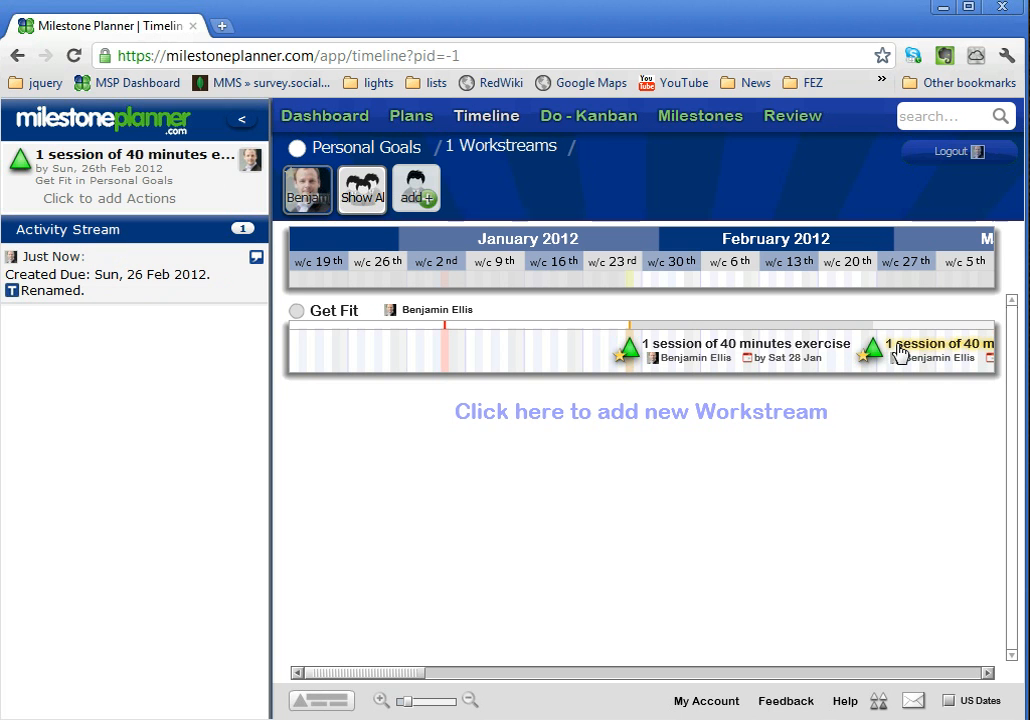
# - Change the February milestone's title to "2 session of 40 minutes exercise"
pyautogui.click(891, 352)
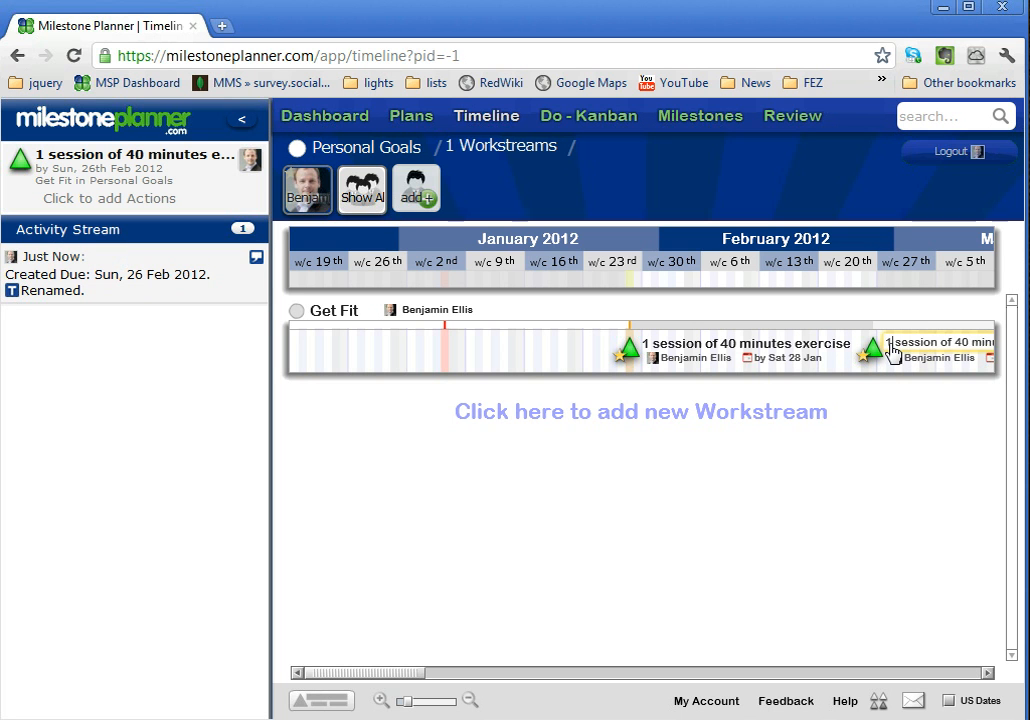
pyautogui.press('BackSpace')
pyautogui.write('2')
pyautogui.press('Return')
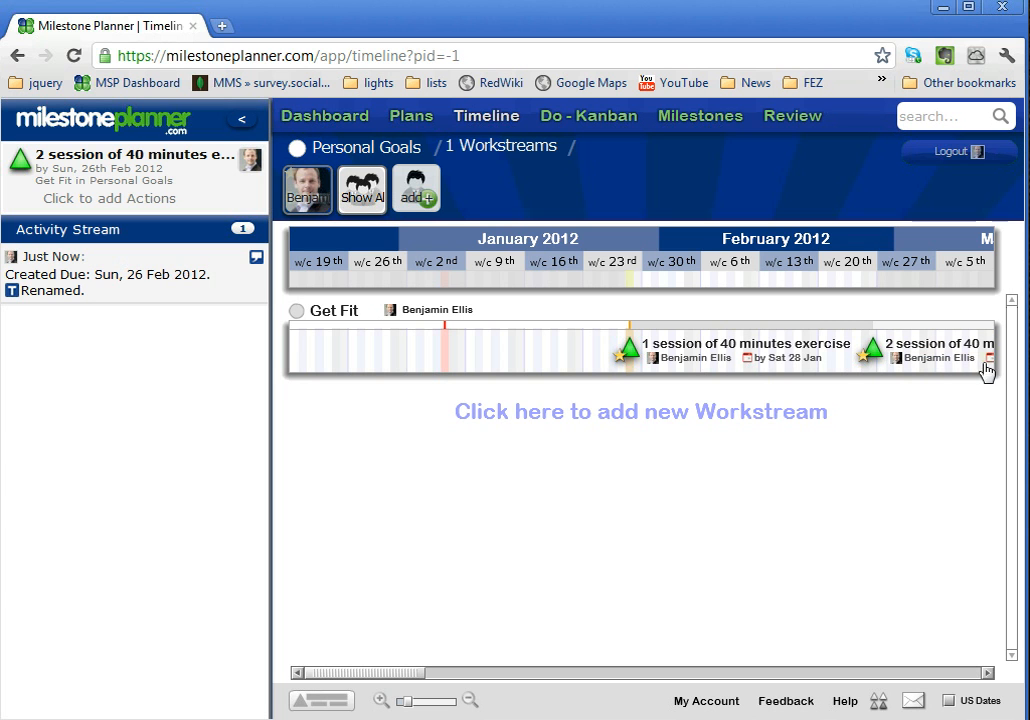
# - Move the February milestone to Sat 1 Dec 2012, copy its title, and retitle it "Good exercise regime in place"
pyautogui.moveTo(872, 355); pyautogui.dragTo(676, 370)
pyautogui.click(697, 350)
pyautogui.hotkey('ctrl', 'c')
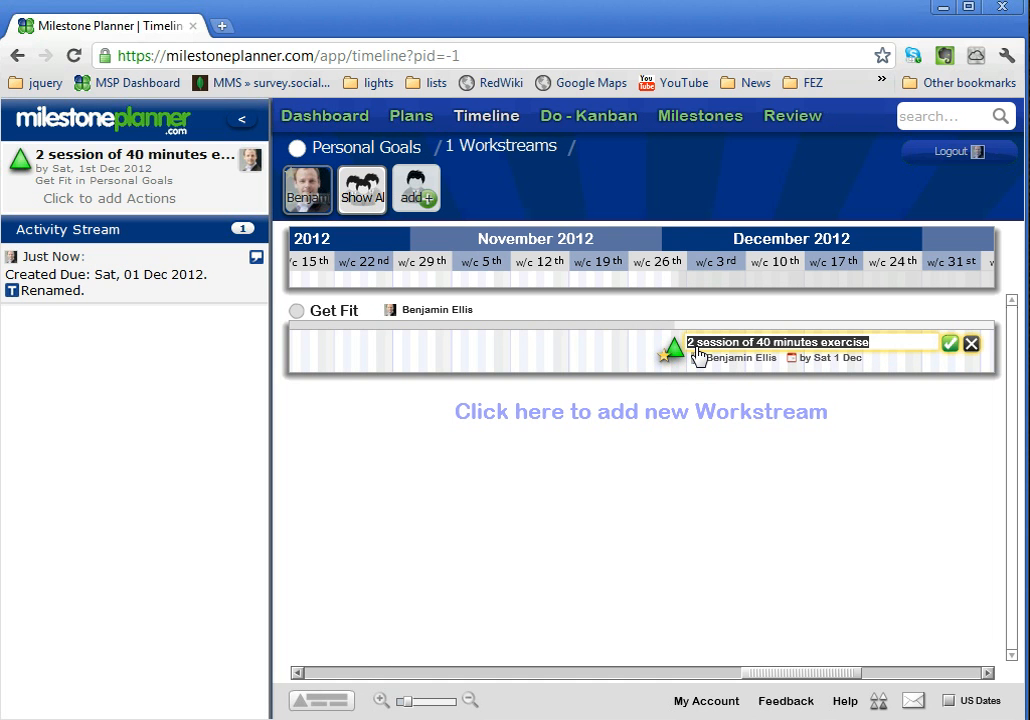
pyautogui.press('BackSpace')
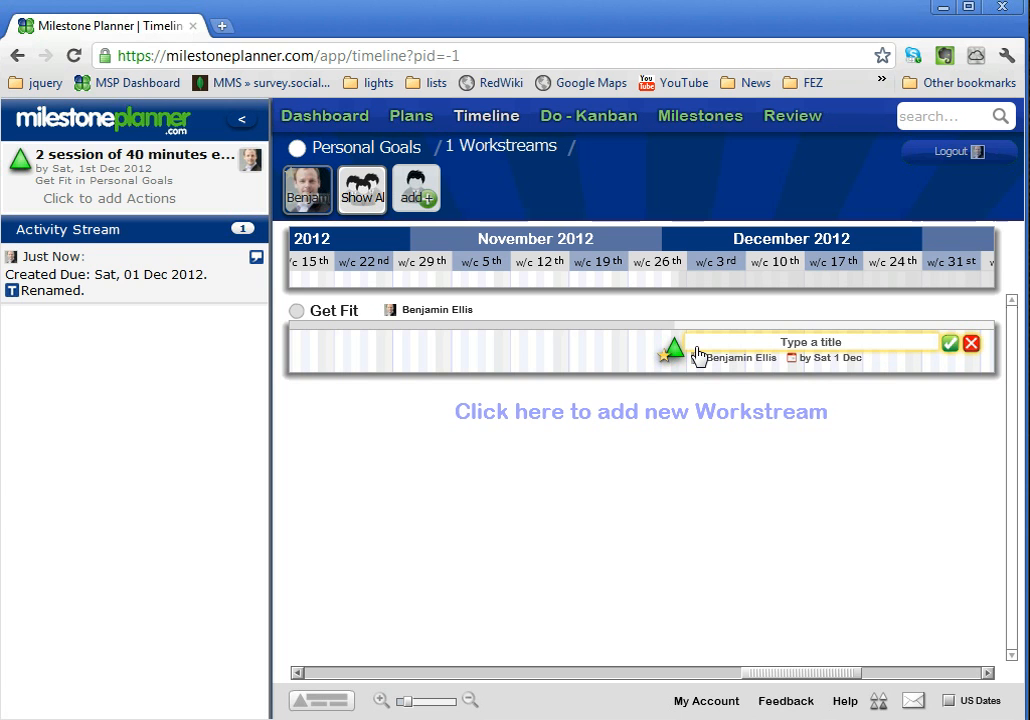
pyautogui.write('G')
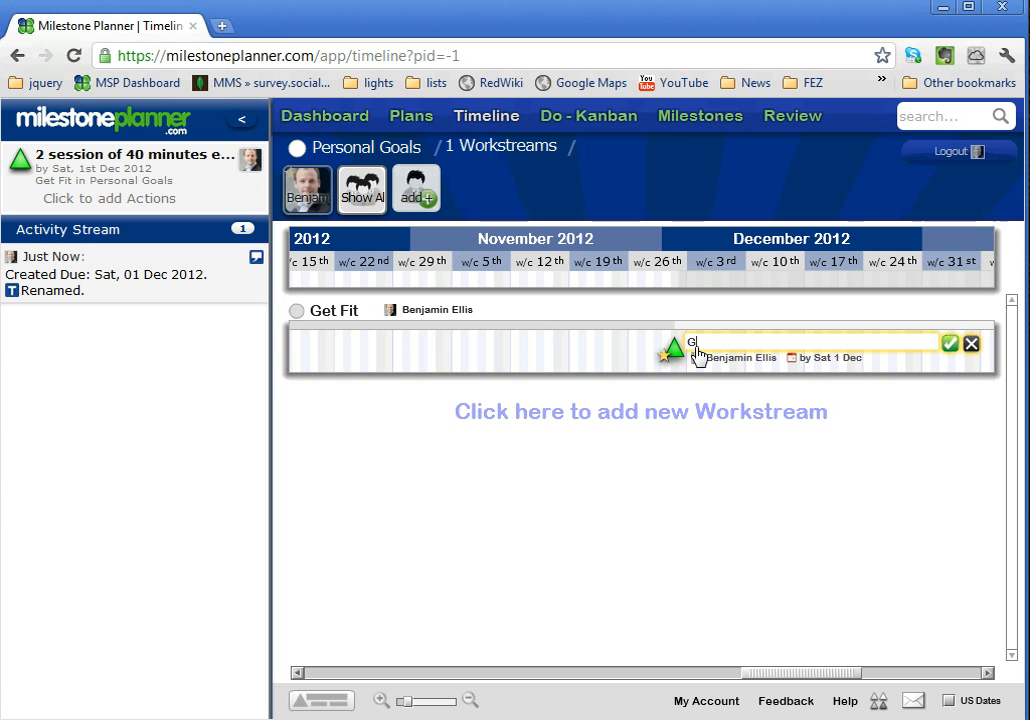
pyautogui.write('ood exercise regime in pl')
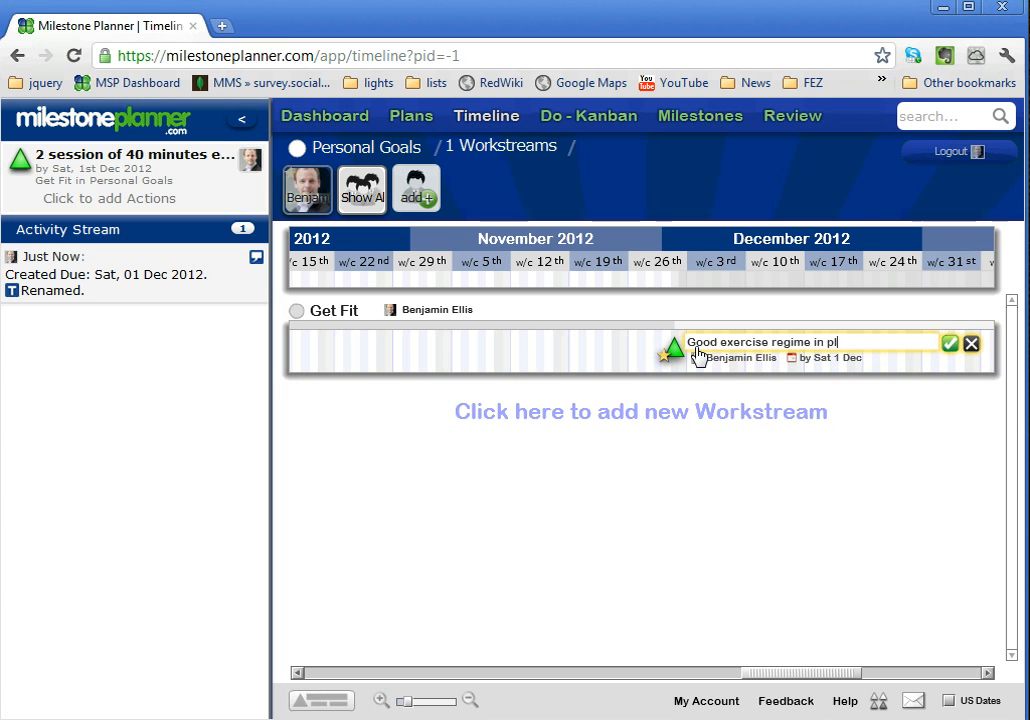
pyautogui.write('ace')
pyautogui.press('Return')
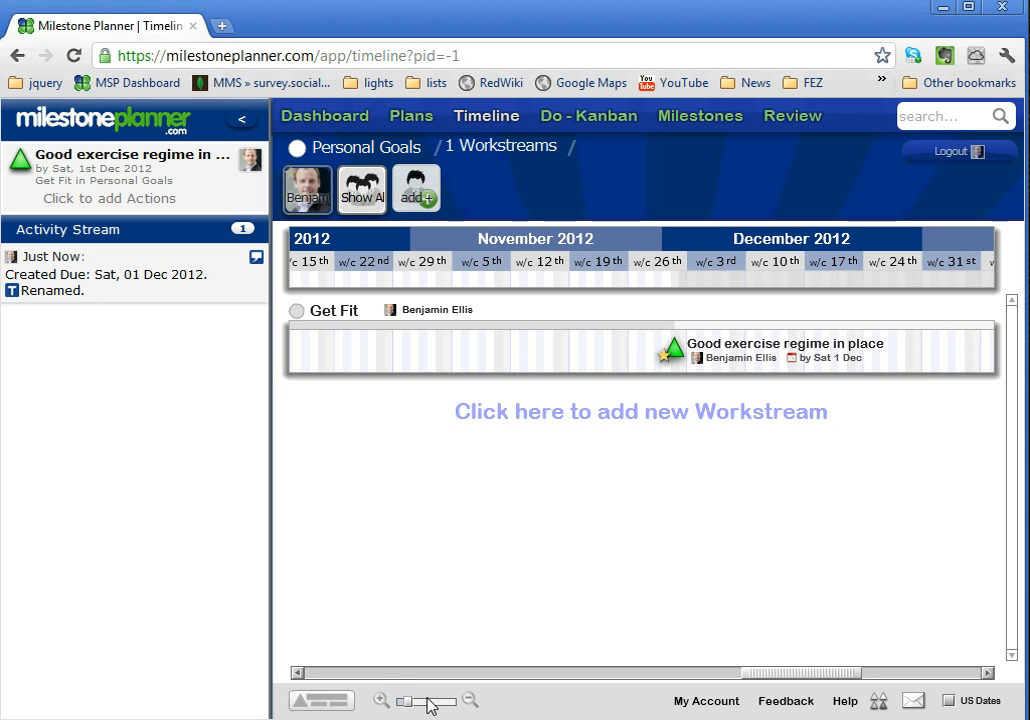
# - Add a Get Fit milestone due Fri 2 Mar 2012 with the copied title "2 session of 40 minutes exercise"
pyautogui.moveTo(409, 708); pyautogui.dragTo(452, 708)
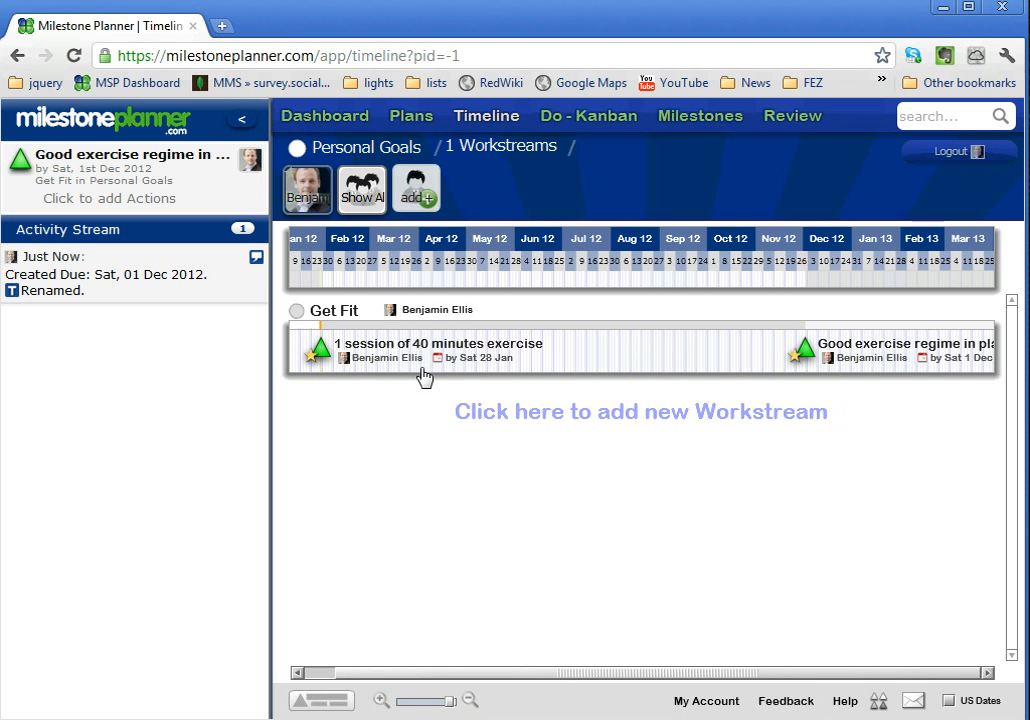
pyautogui.click(378, 375)
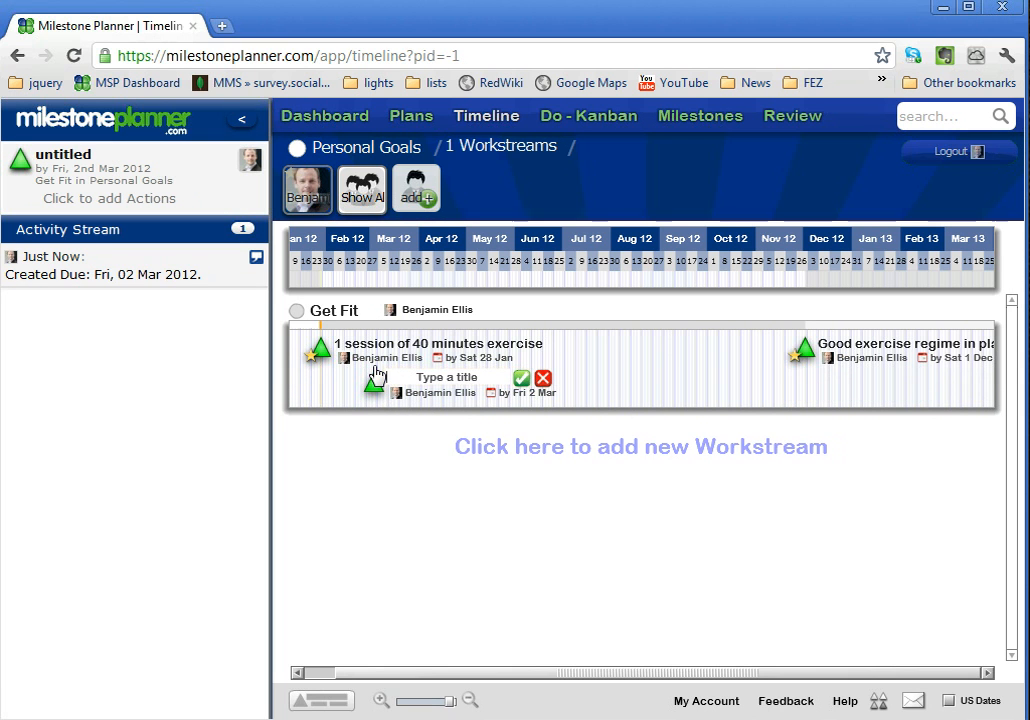
pyautogui.click(400, 380)
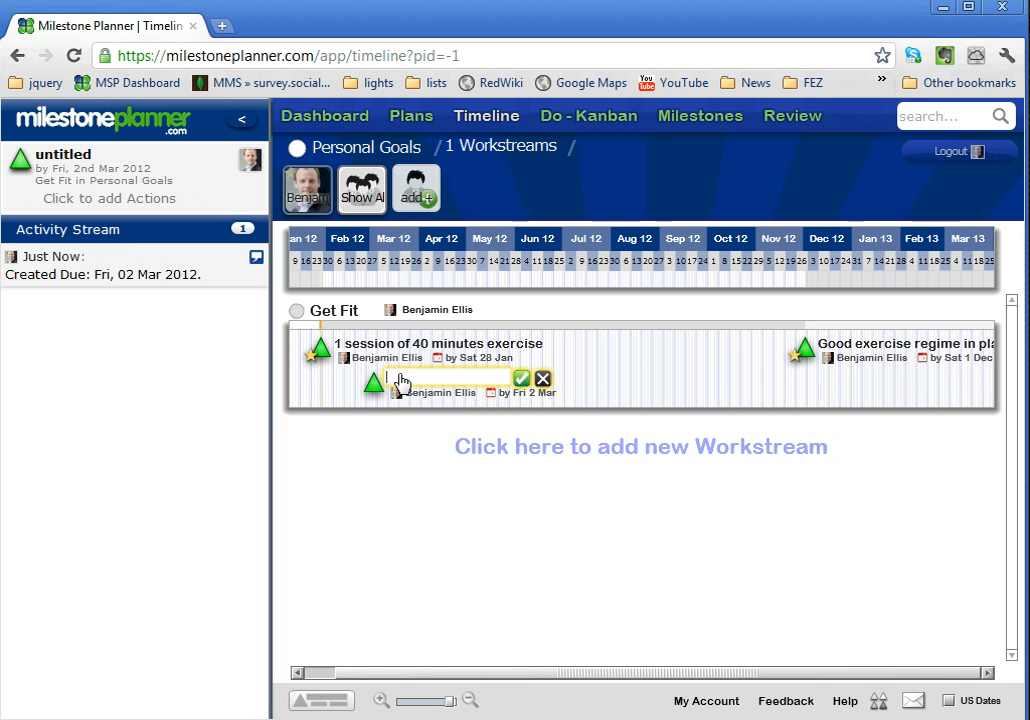
pyautogui.hotkey('ctrl', 'v')
pyautogui.press('Return')
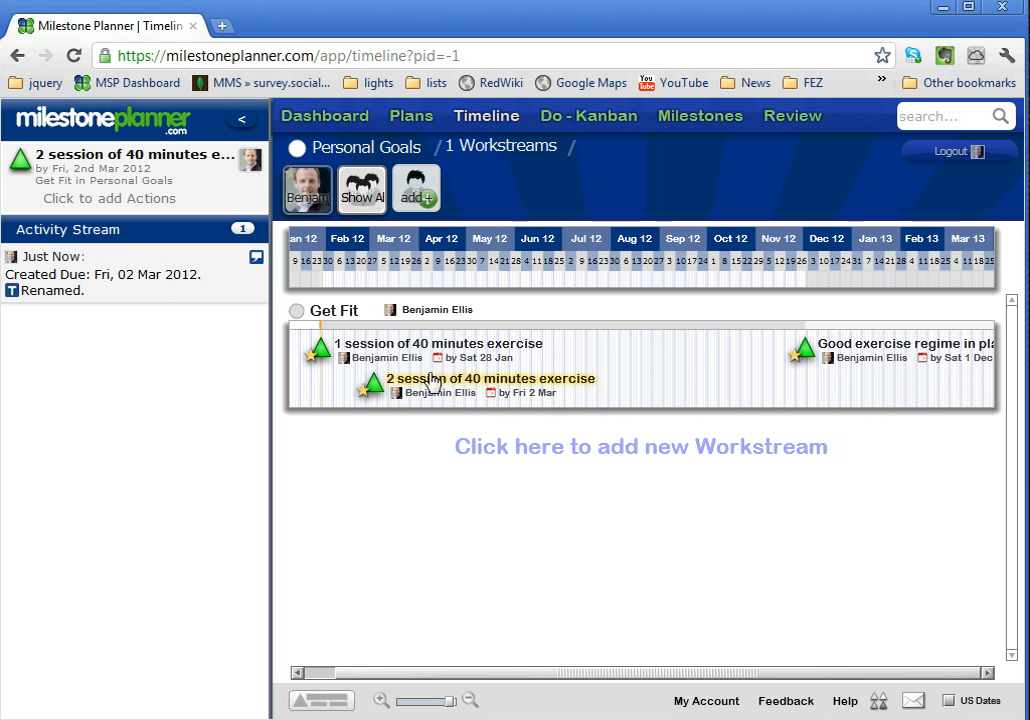
# - Add a Get Fit milestone due Mon 2 Apr 2012, titled "3 session of 40 minutes exercise" from the copied text
pyautogui.click(421, 345)
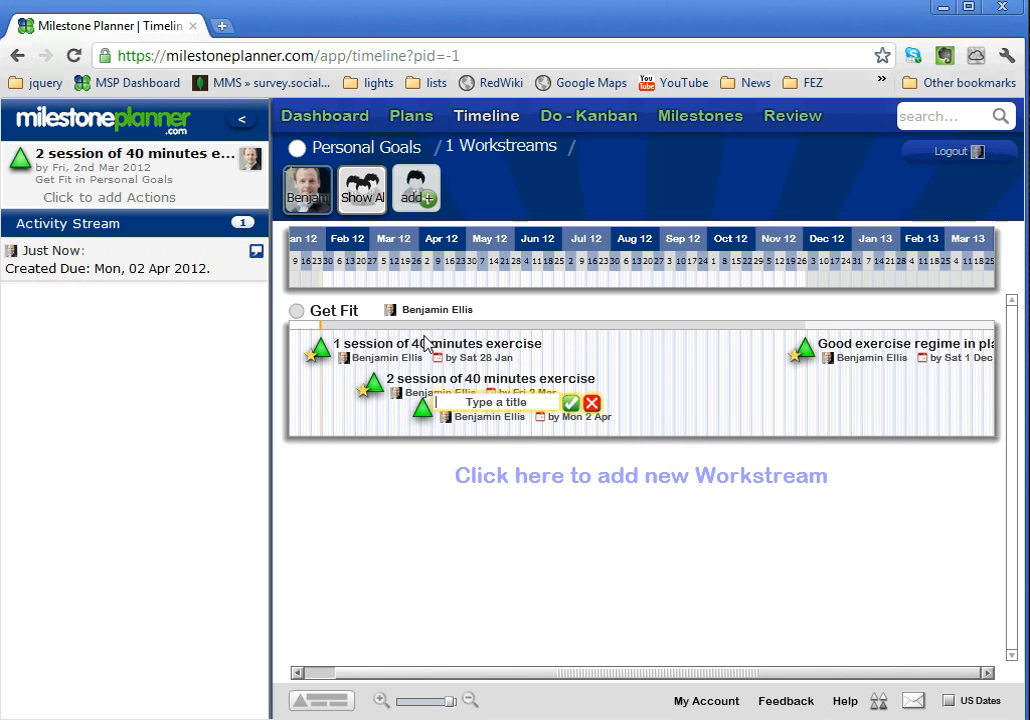
pyautogui.write('3')
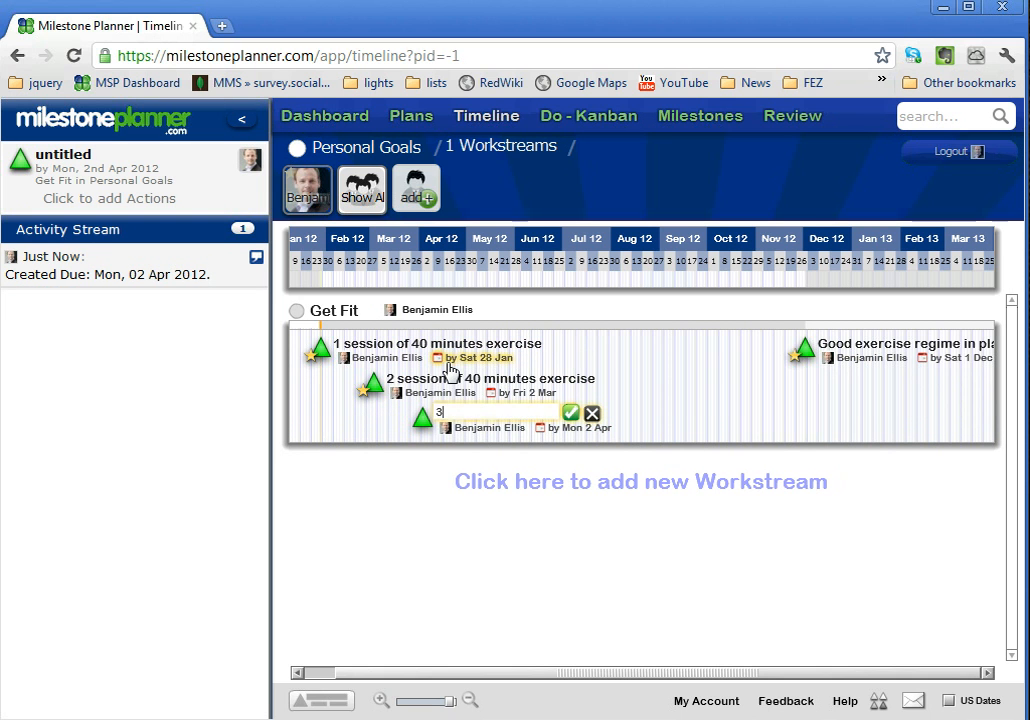
pyautogui.write('session of 40 minutes exercise')
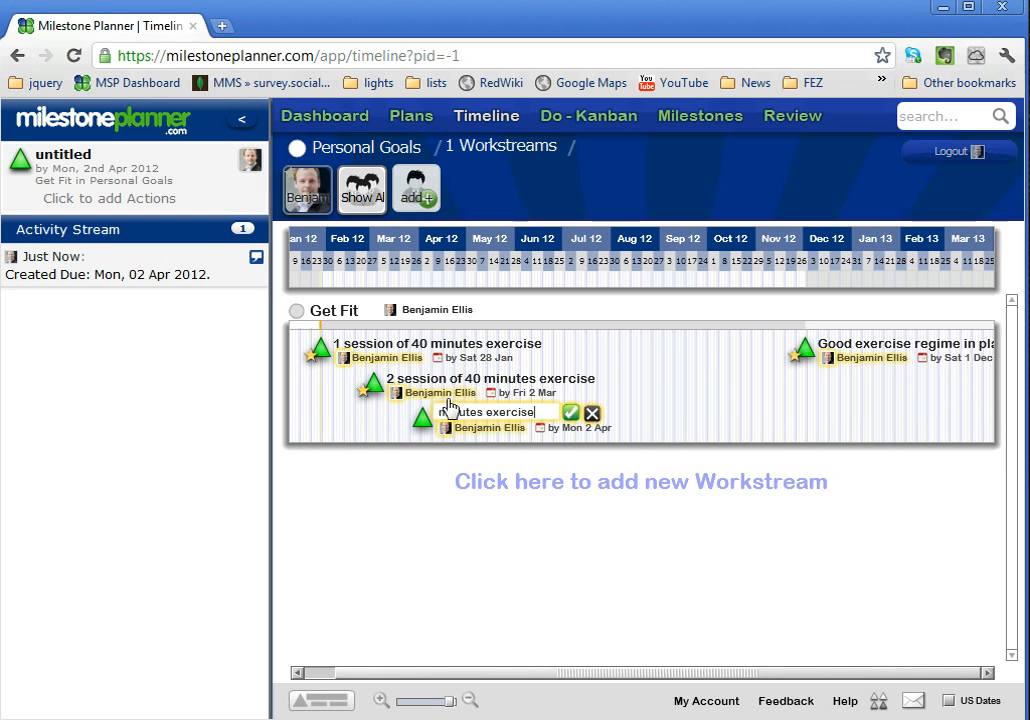
pyautogui.moveTo(452, 414); pyautogui.dragTo(410, 405)
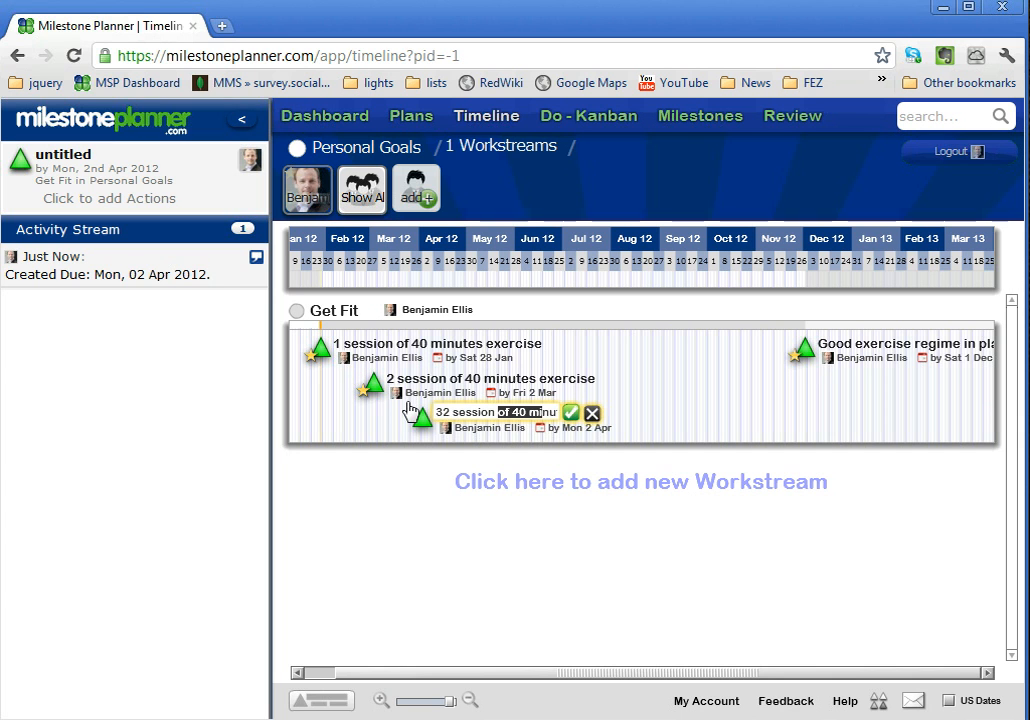
pyautogui.click(445, 417)
pyautogui.press('BackSpace')
pyautogui.press('Return')
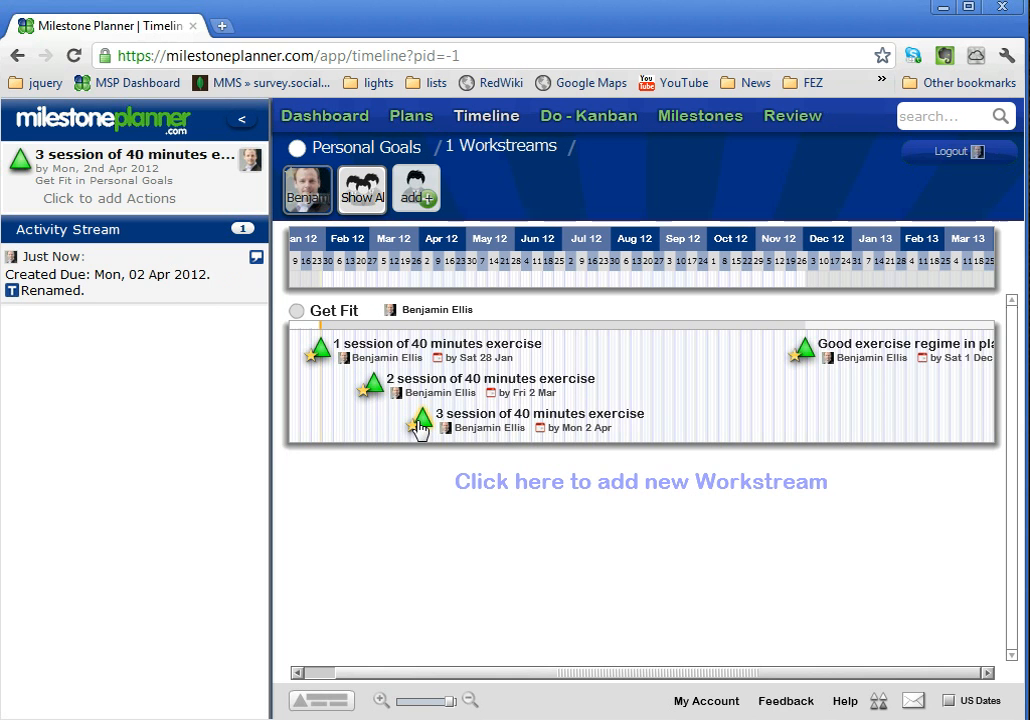
# - Reschedule the "3 session" milestone to Mon 6 Aug 2012 and the "2 session" milestone to Mon 14 May 2012
pyautogui.moveTo(424, 431); pyautogui.dragTo(621, 447)
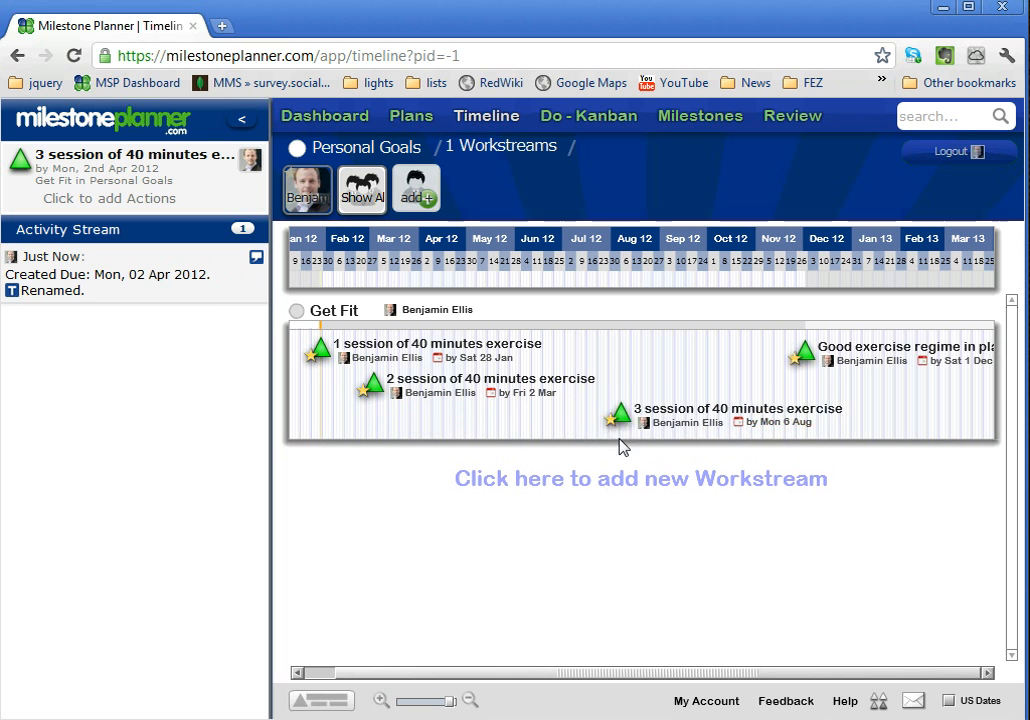
pyautogui.moveTo(370, 390); pyautogui.dragTo(486, 396)
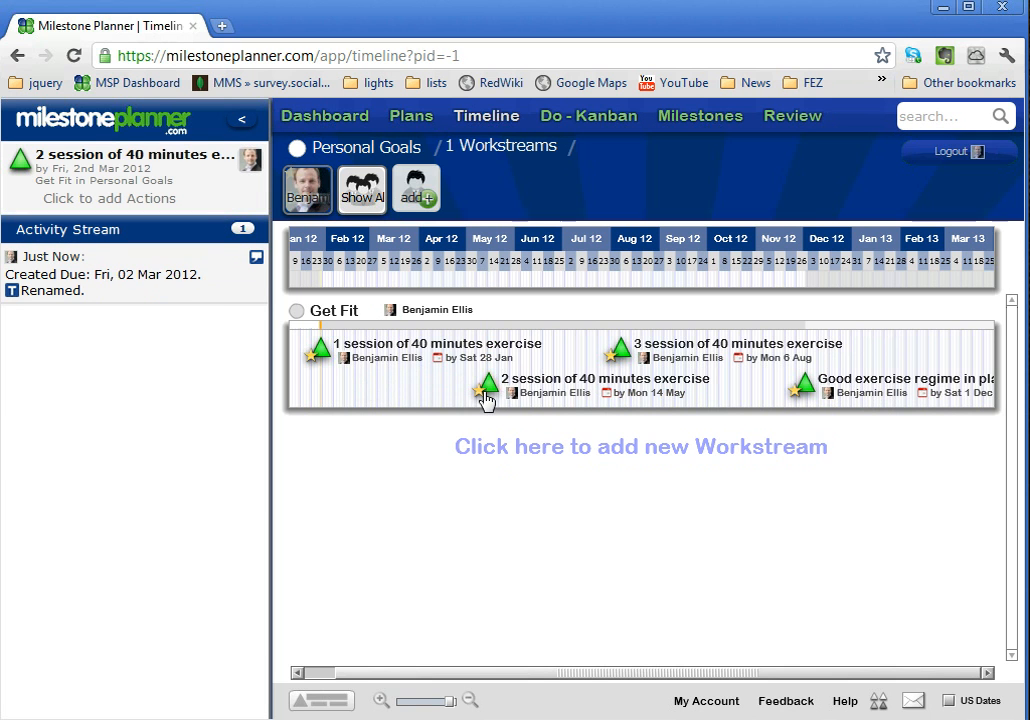
# - Add a new workstream named "Read More" below Get Fit
pyautogui.click(484, 450)
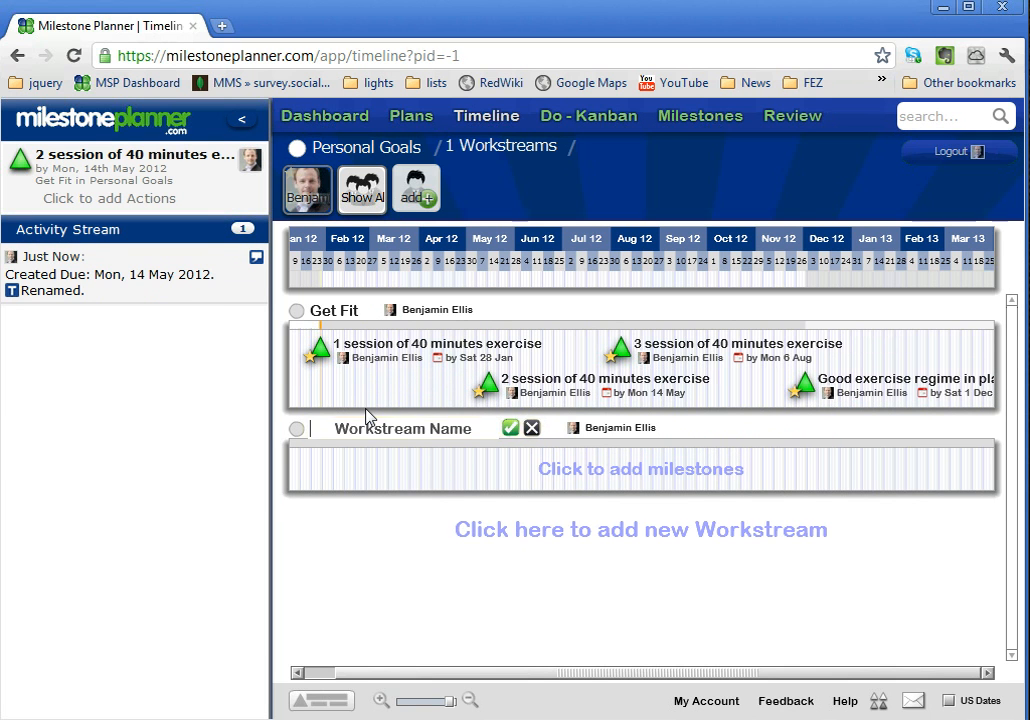
pyautogui.write('Read')
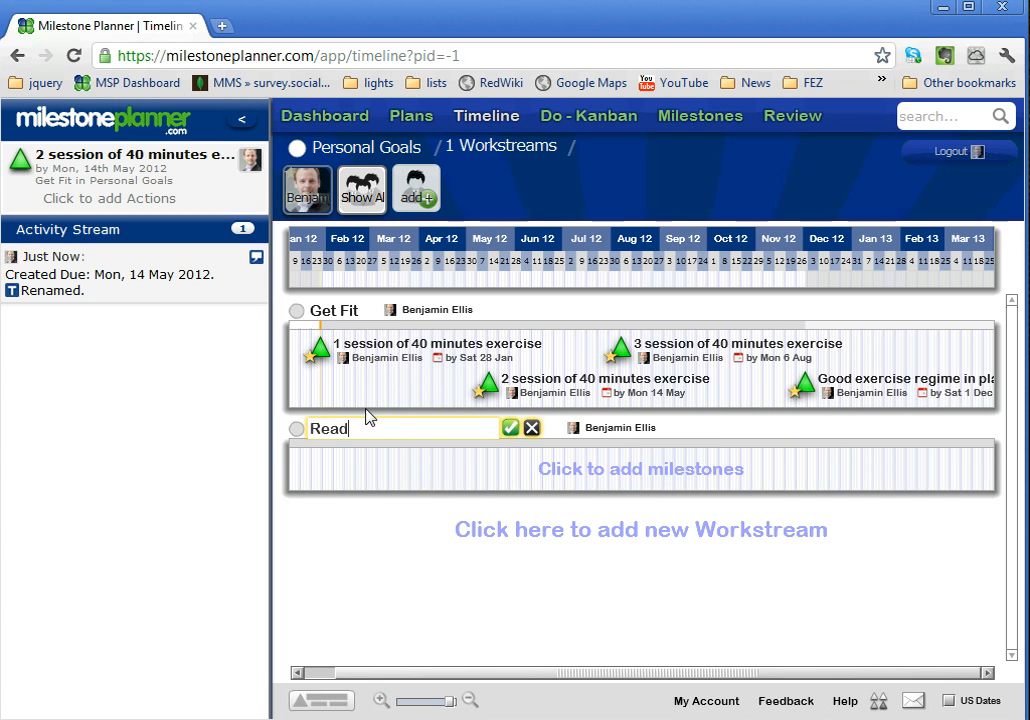
pyautogui.write(' More')
pyautogui.press('Return')
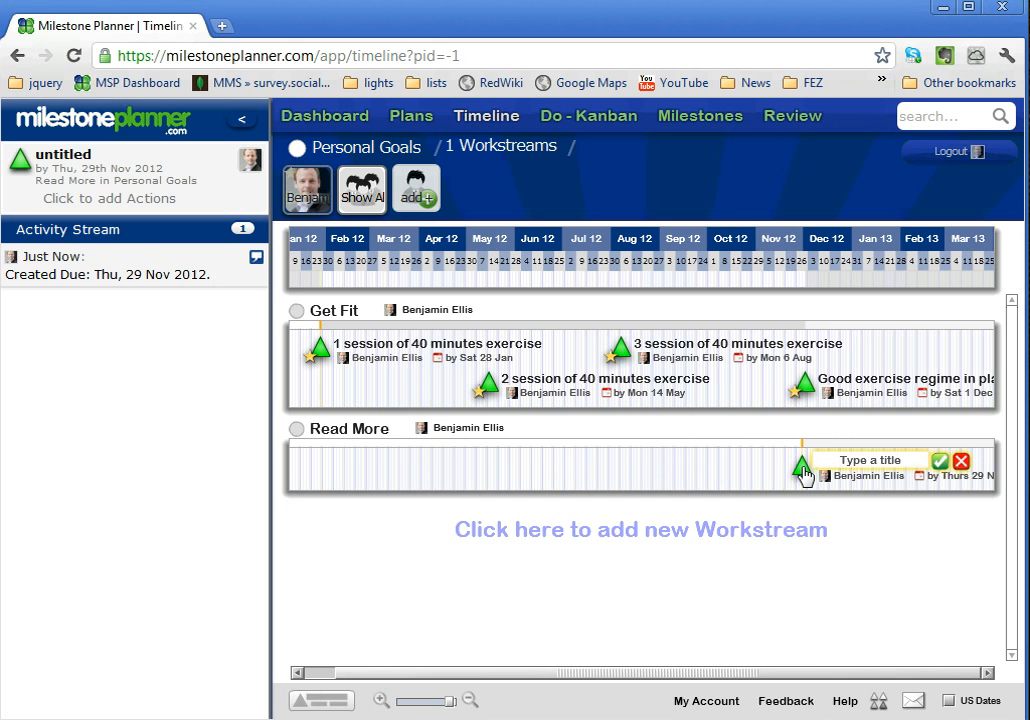
# - Add a milestone titled "Read 20 books" to the Read More workstream, due Thu 29 Nov 2012
pyautogui.write('Read')
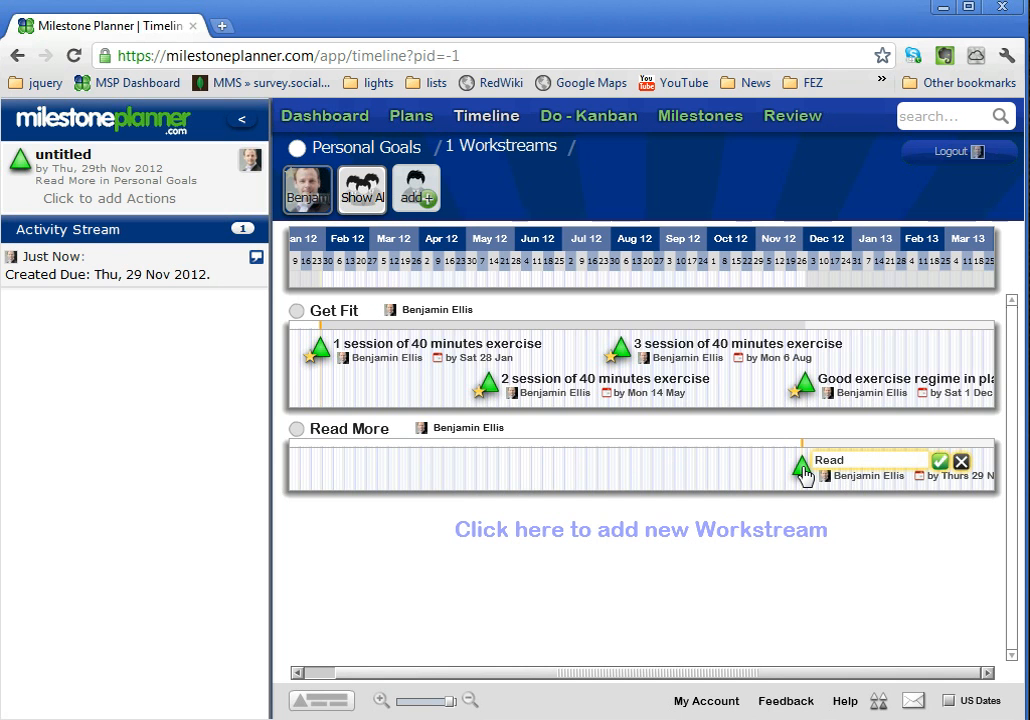
pyautogui.write(' 20 books')
pyautogui.press('Return')
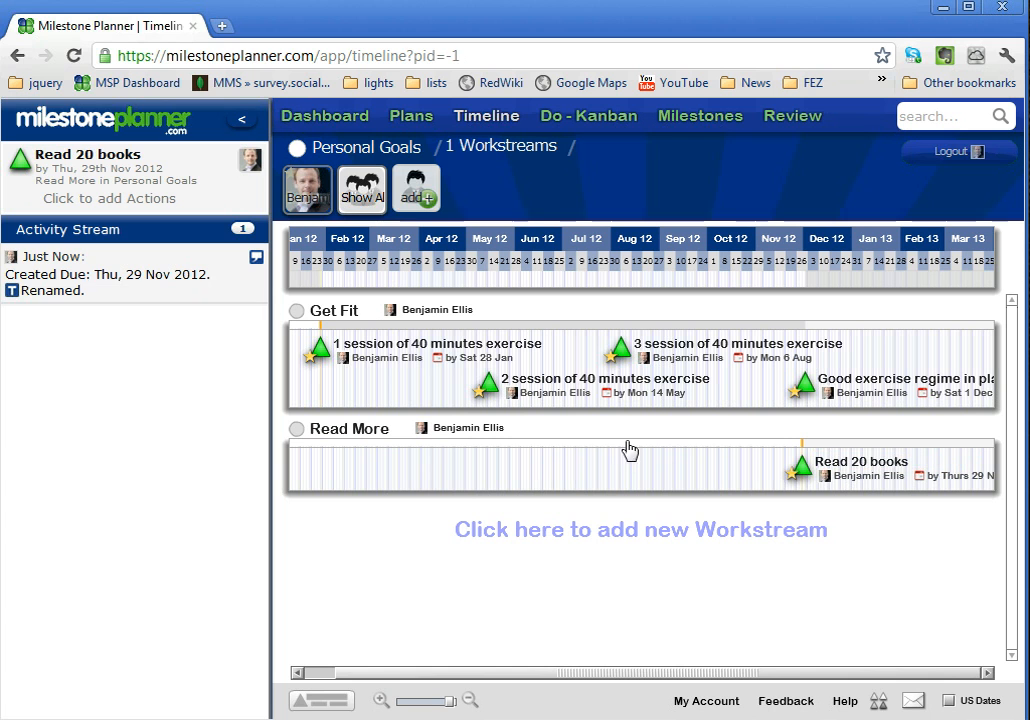
# - Add a milestone titled "Compile Reading List" to the Read More workstream, due Sat 28 Jan 2012
pyautogui.click(323, 480)
pyautogui.write('Com')
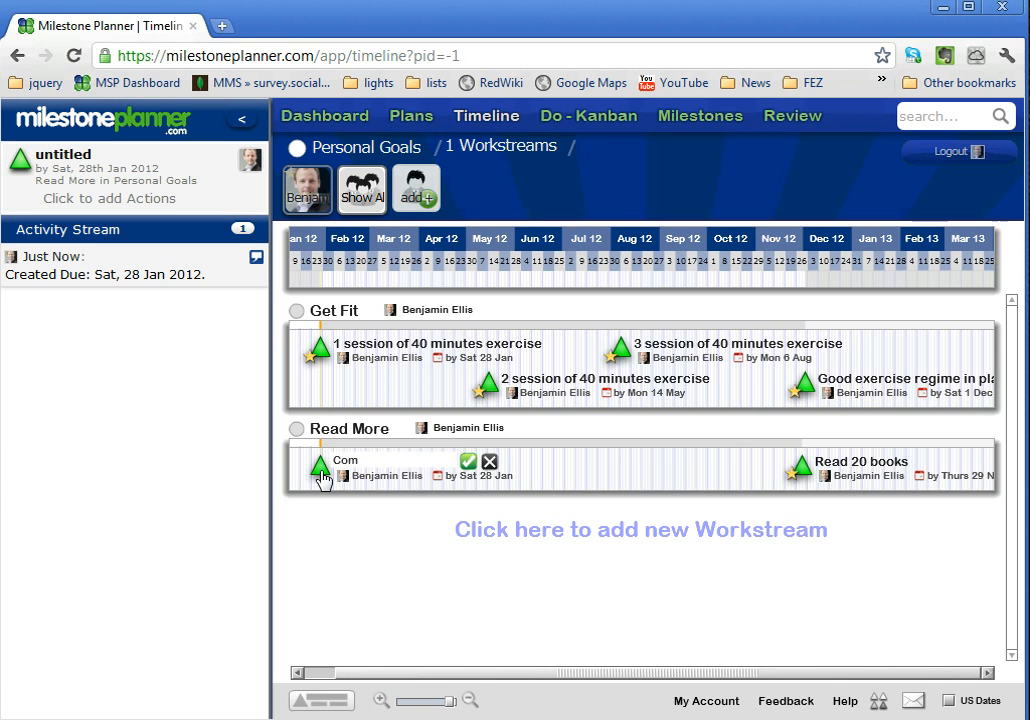
pyautogui.write('pi')
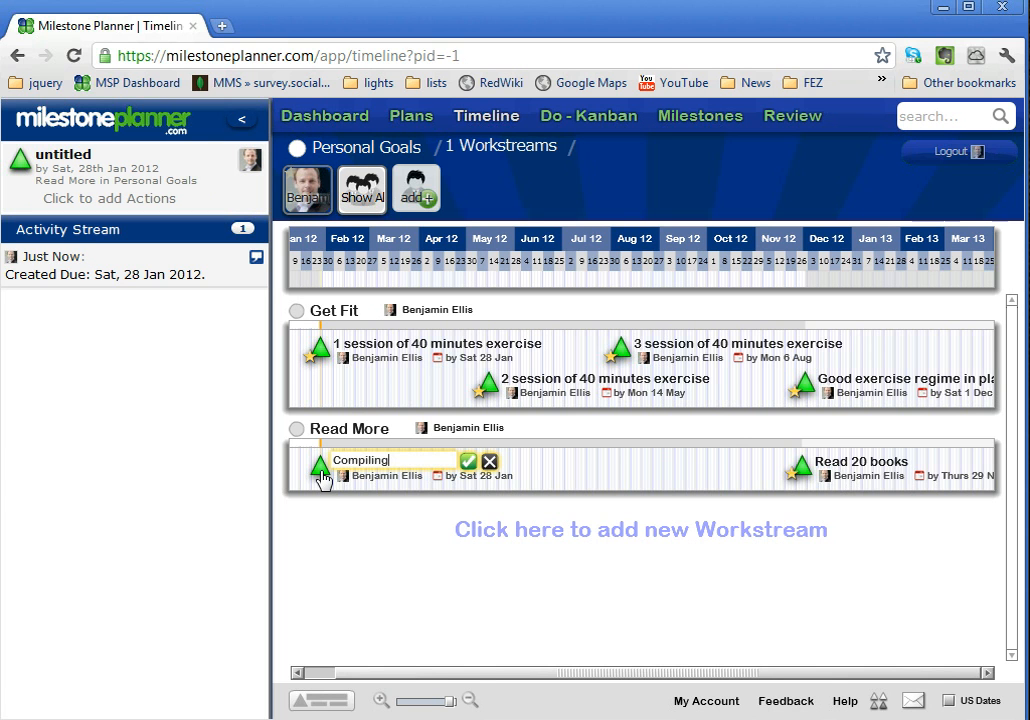
pyautogui.write('le Reading List')
pyautogui.press('Return')
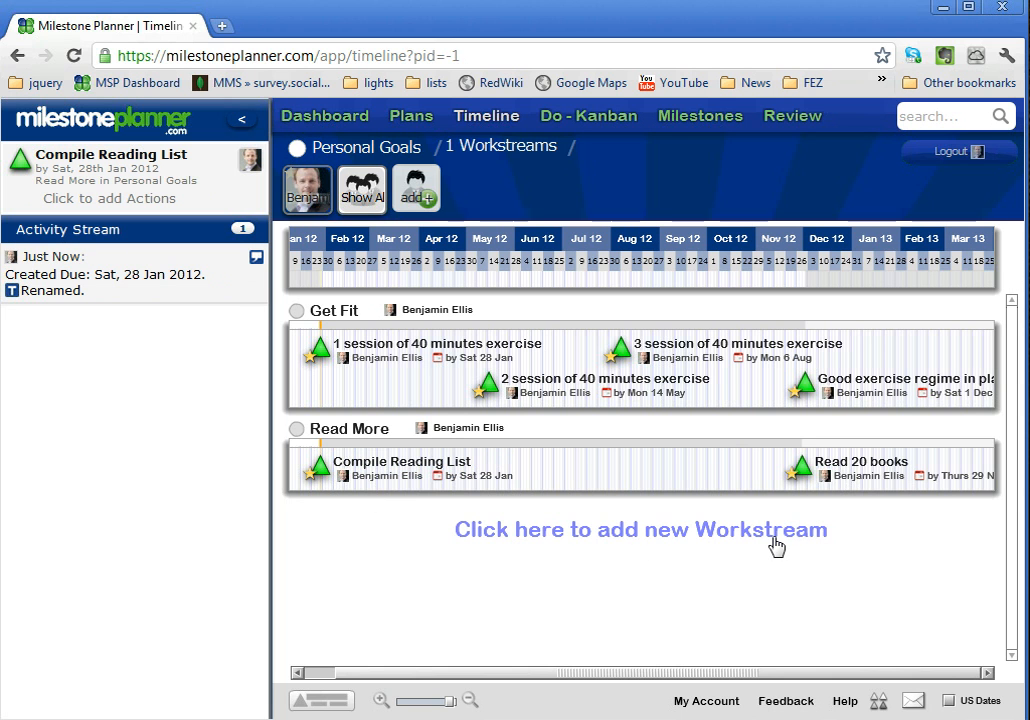
# - Add a milestone titled "Read first book" to the Read More workstream, due Sun 5 Feb 2012
pyautogui.click(403, 494)
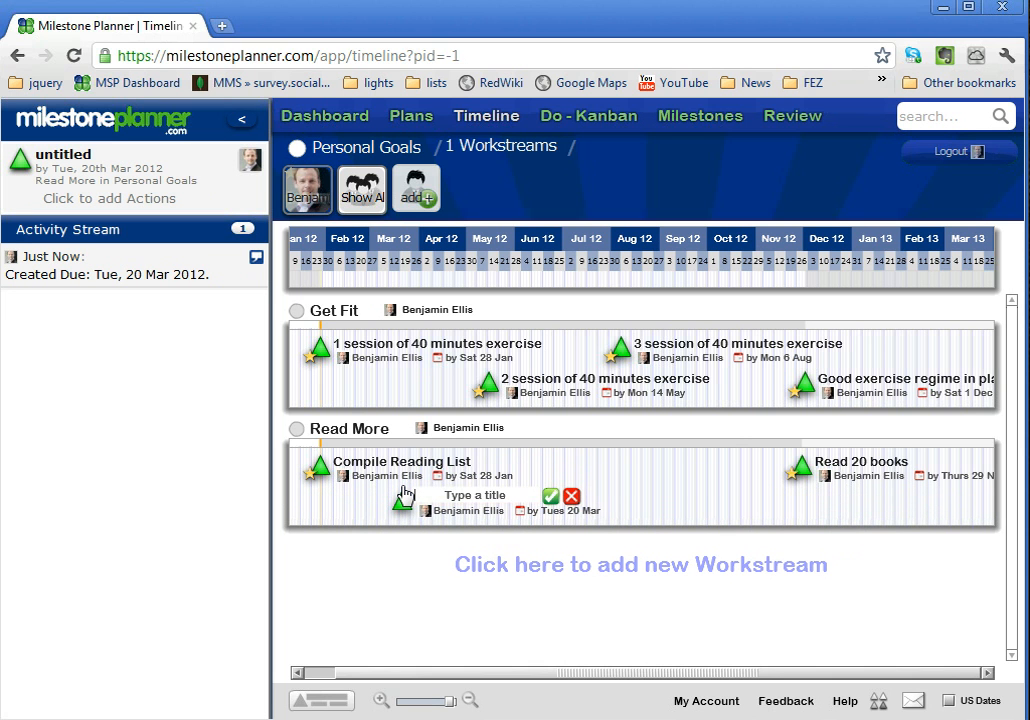
pyautogui.write('Read nextg')
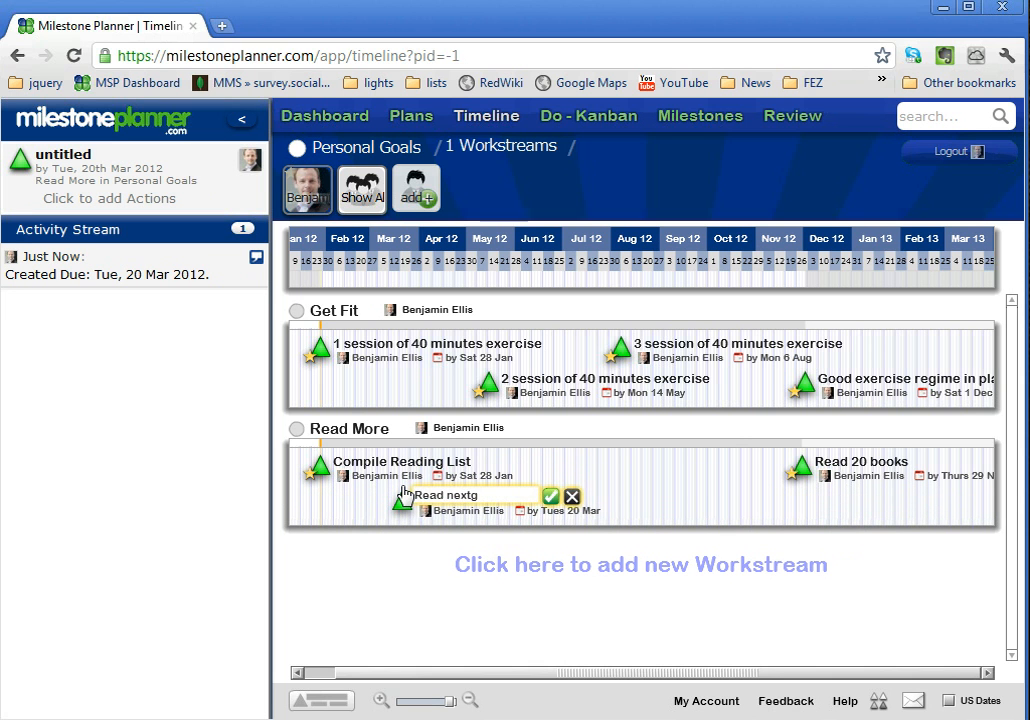
pyautogui.press('BackSpace')
pyautogui.press('BackSpace')
pyautogui.press('BackSpace')
pyautogui.press('BackSpace')
pyautogui.press('BackSpace')
pyautogui.write('first book')
pyautogui.press('Return')
pyautogui.moveTo(405, 510); pyautogui.dragTo(338, 518)
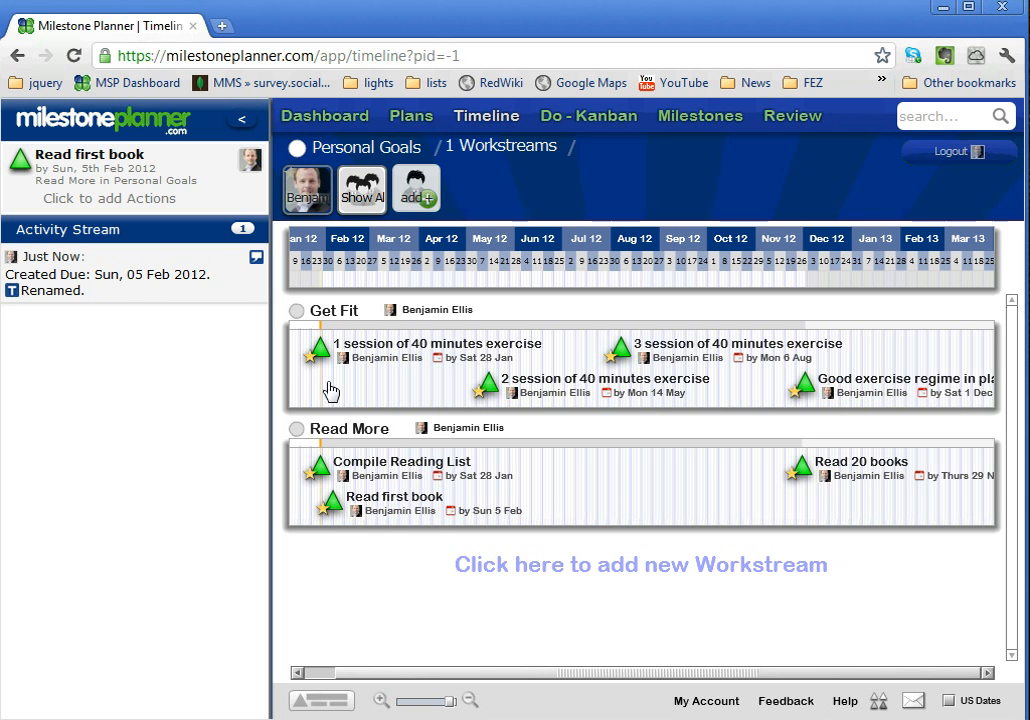
# - Add a milestone titled "Read next book" to the Read More workstream, due Sun 26 Feb 2012
pyautogui.click(364, 528)
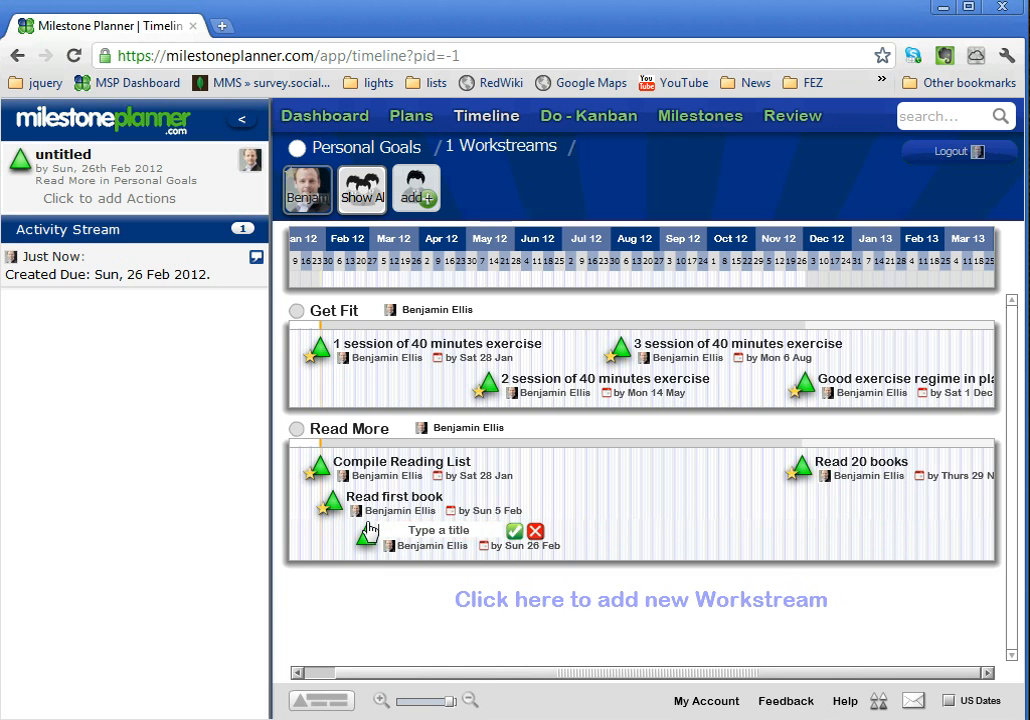
pyautogui.write('Read next book')
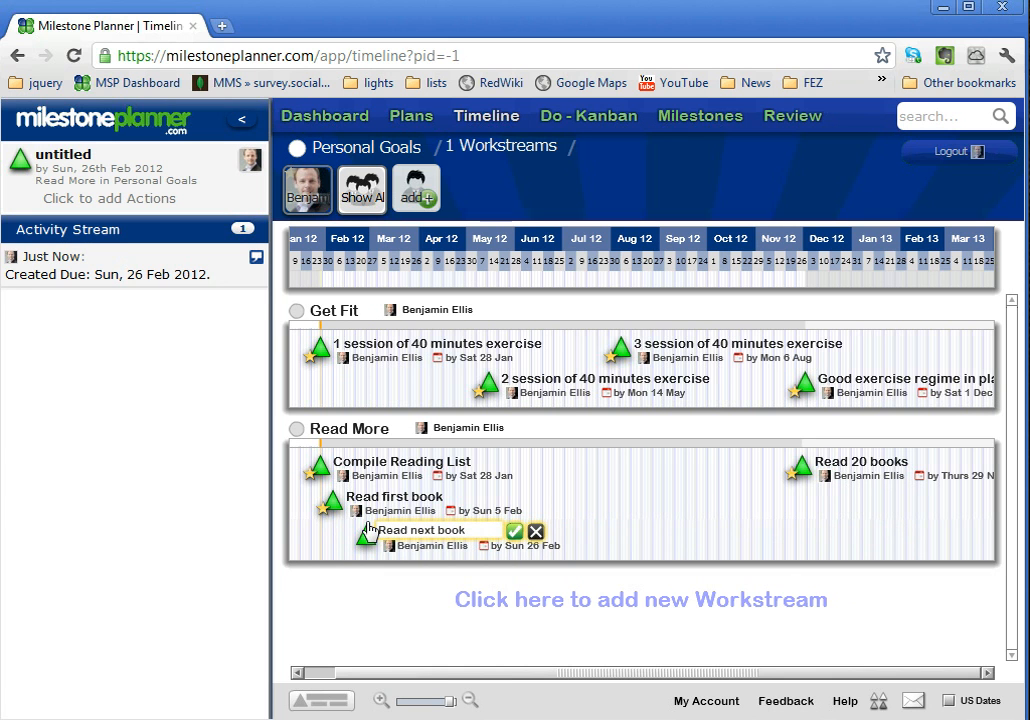
pyautogui.press('Return')
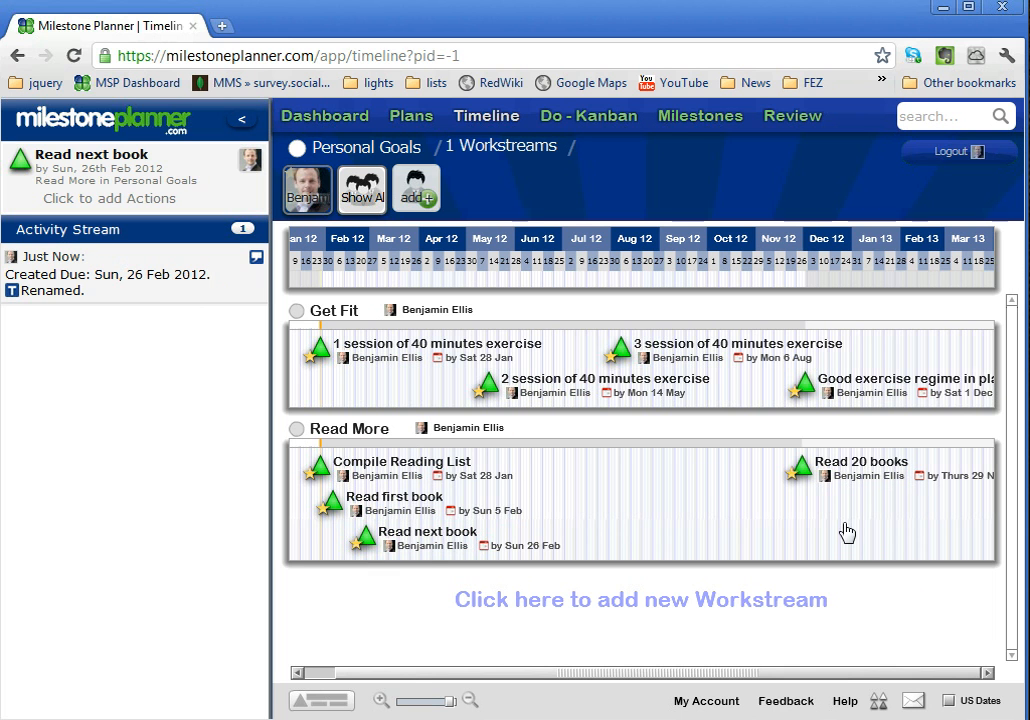
# - Rename the November milestone in the Read More workstream as "Read 12 books"
pyautogui.click(850, 462)
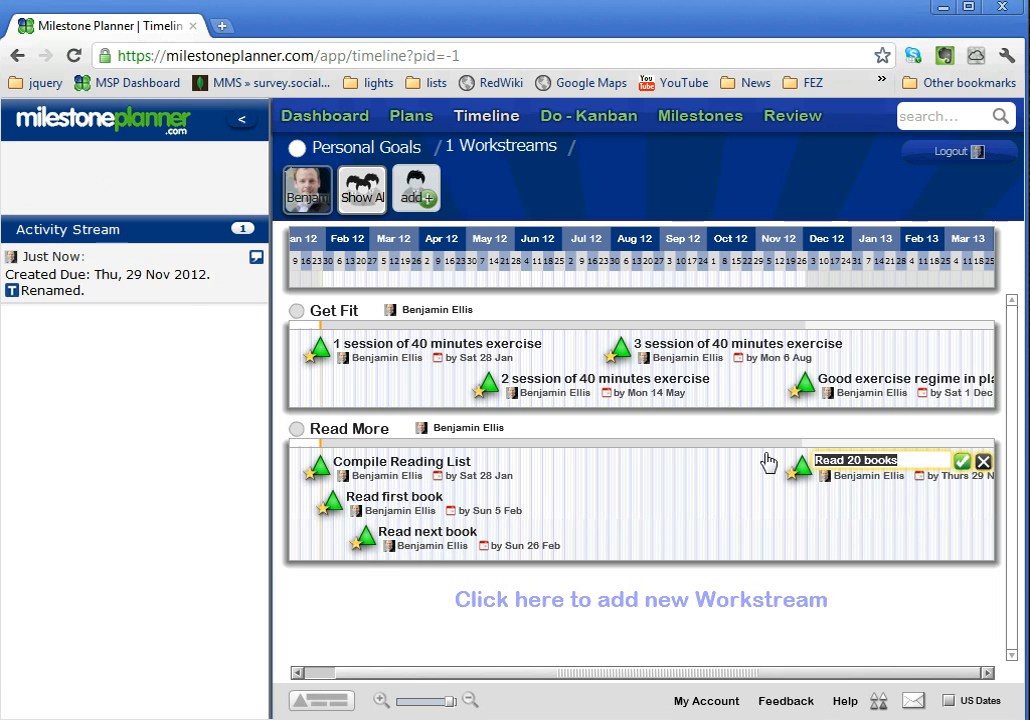
pyautogui.click(858, 464)
pyautogui.press('BackSpace')
pyautogui.press('BackSpace')
pyautogui.press('BackSpace')
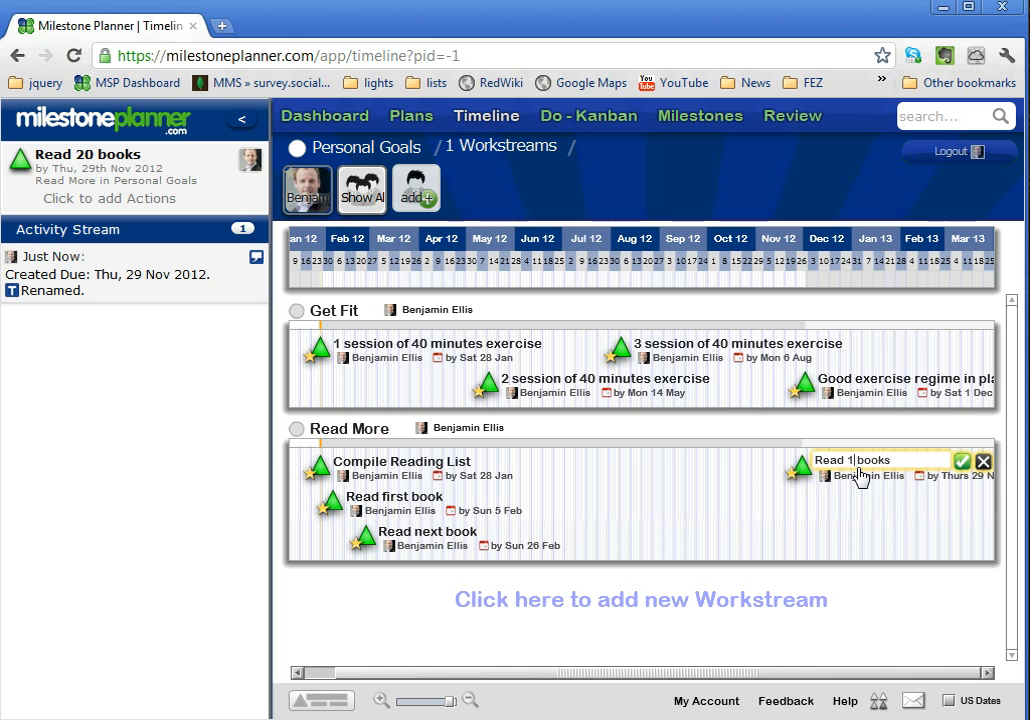
pyautogui.write('12')
pyautogui.press('Return')
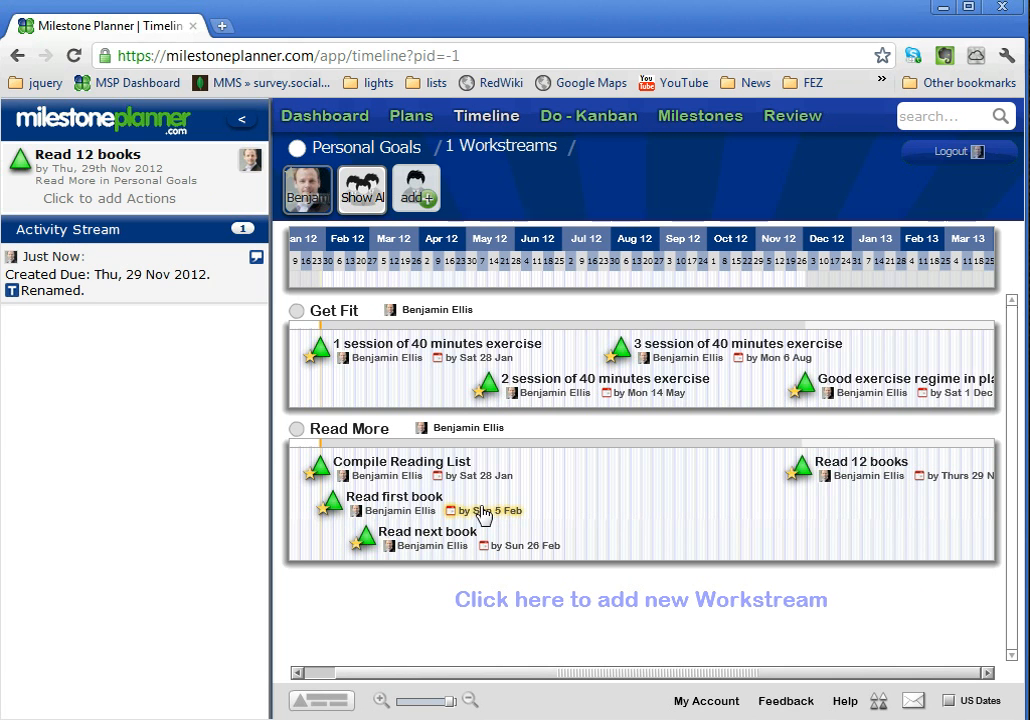
# - Reschedule the "Read next book" milestone to Fri 27 Apr 2012 and the "Read first book" milestone to Mon 26 Mar 2012
pyautogui.moveTo(370, 547); pyautogui.dragTo(470, 550)
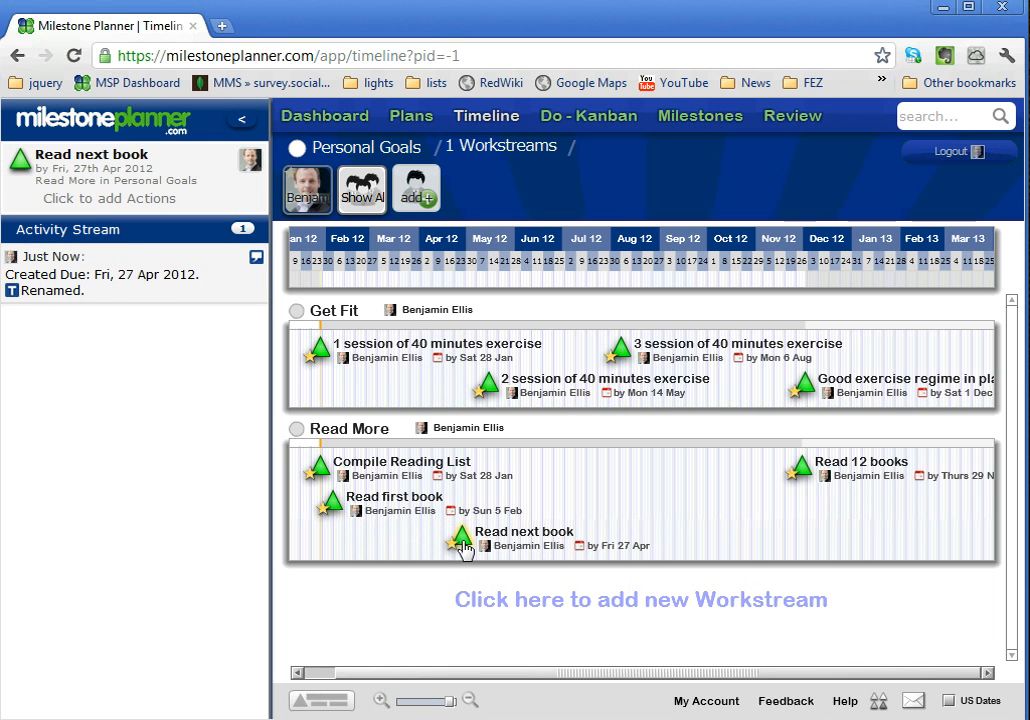
pyautogui.moveTo(345, 512); pyautogui.dragTo(416, 510)
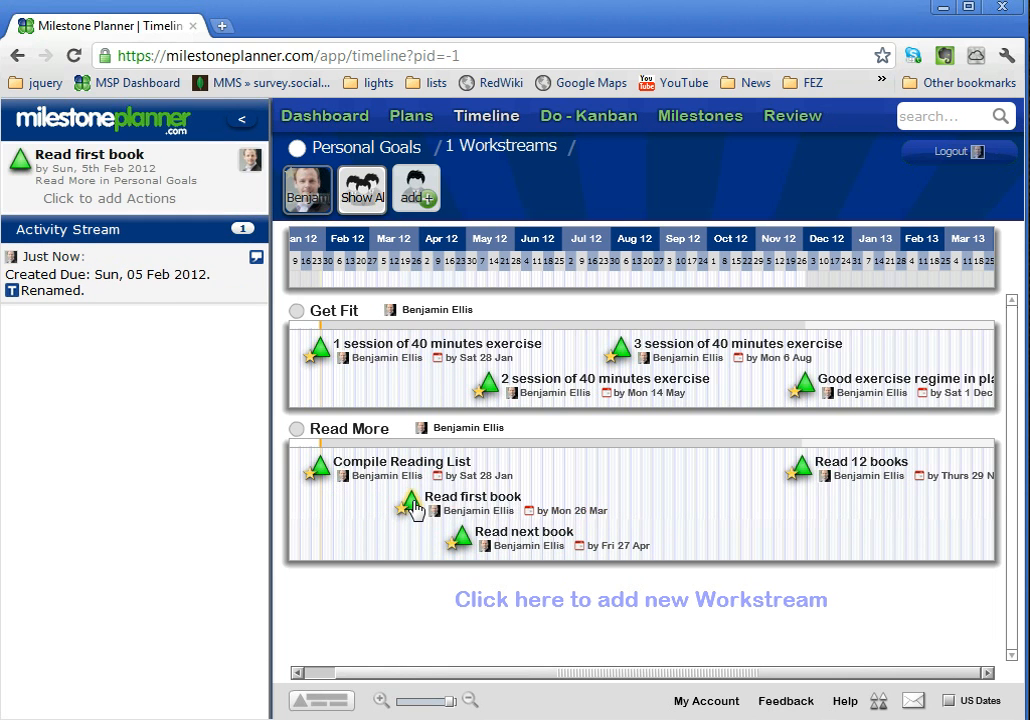
# - Add another milestone titled "Read next book" to the Read More workstream, due Mon 28 May 2012
pyautogui.doubleClick(512, 466)
pyautogui.write('Read next')
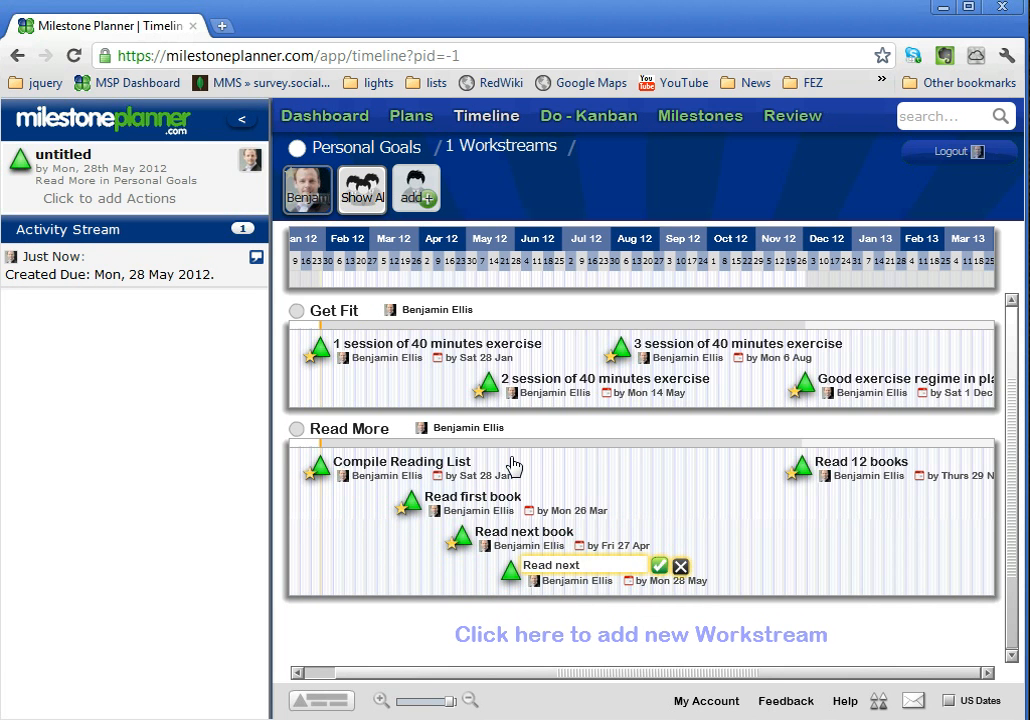
pyautogui.write(' boo')
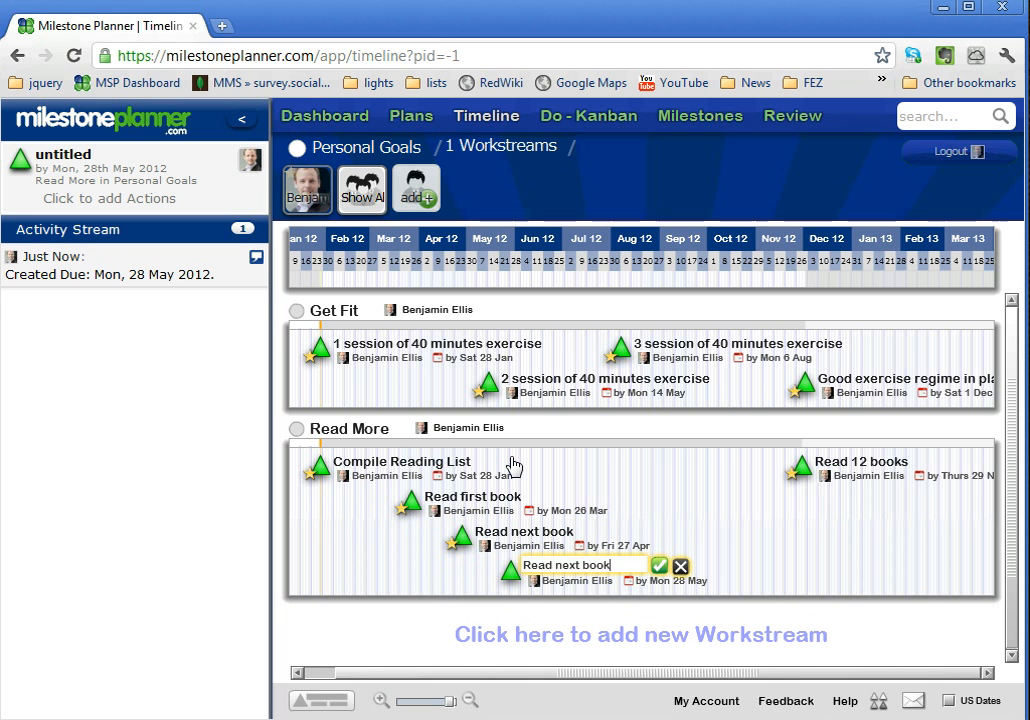
pyautogui.write('k')
pyautogui.press('Return')
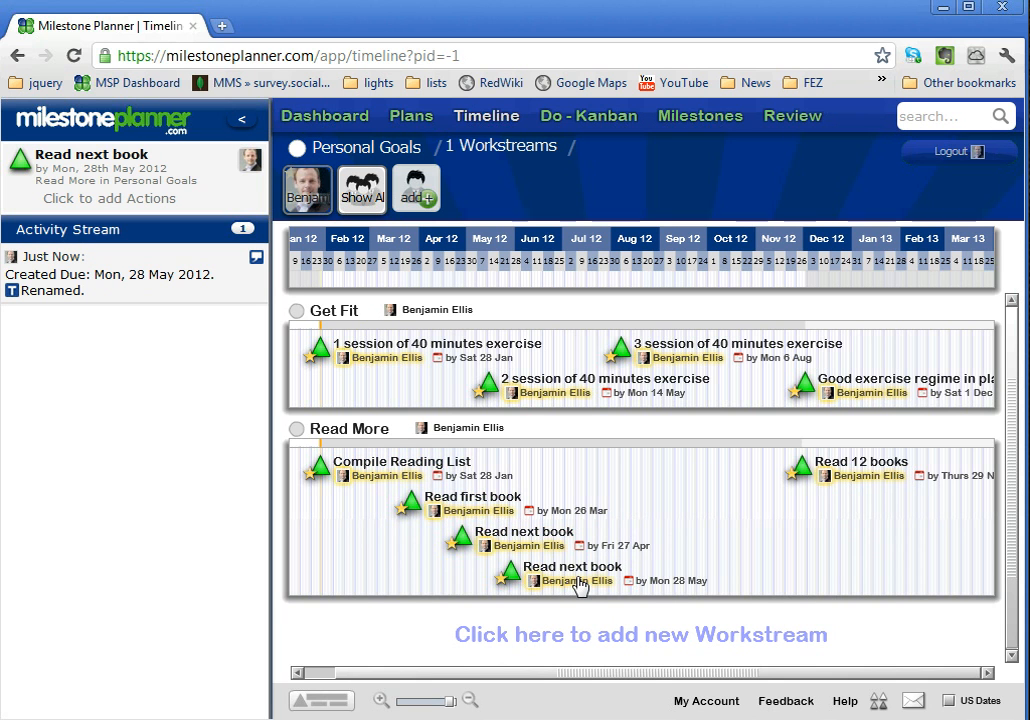
# - Add a new workstream named "Make More Music" below Read More
pyautogui.click(727, 637)
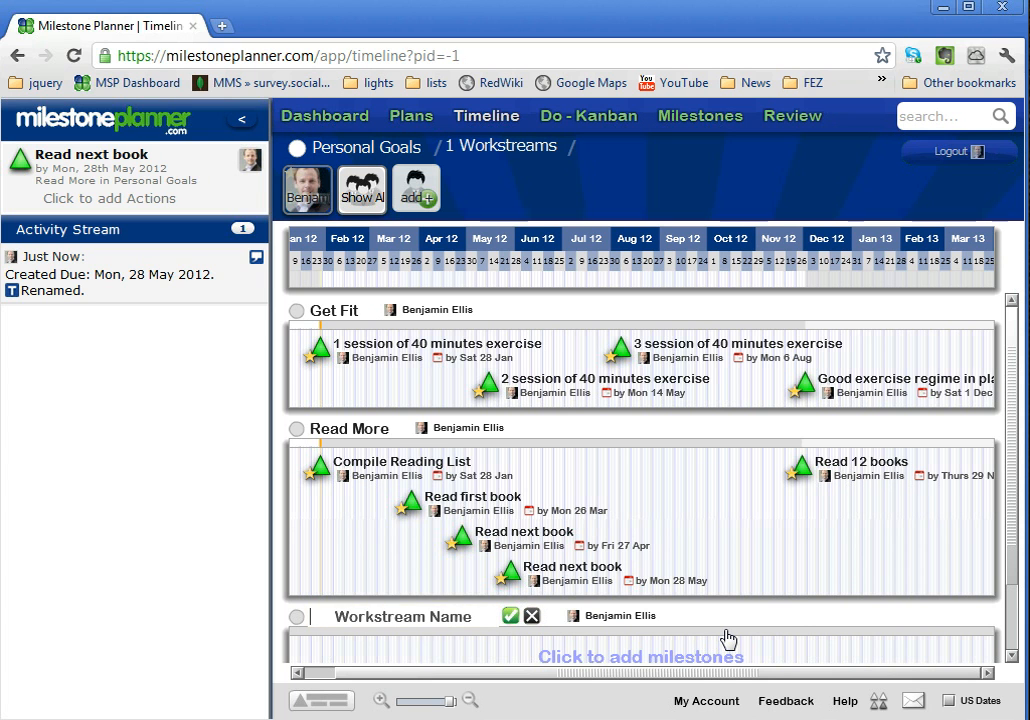
pyautogui.write('M')
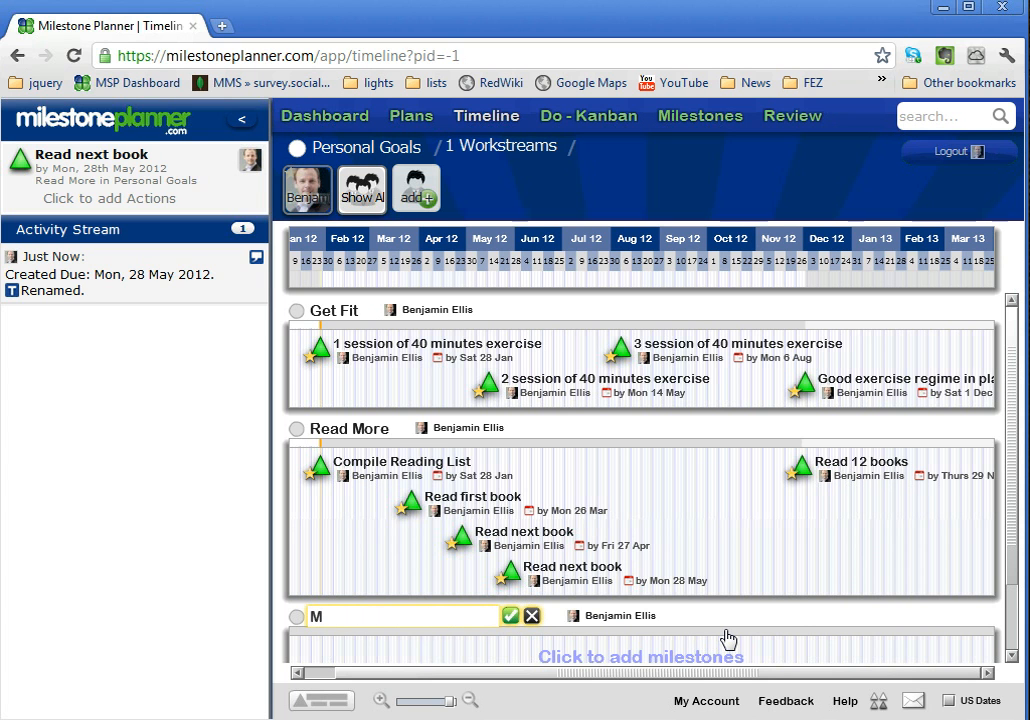
pyautogui.write('ake more Music')
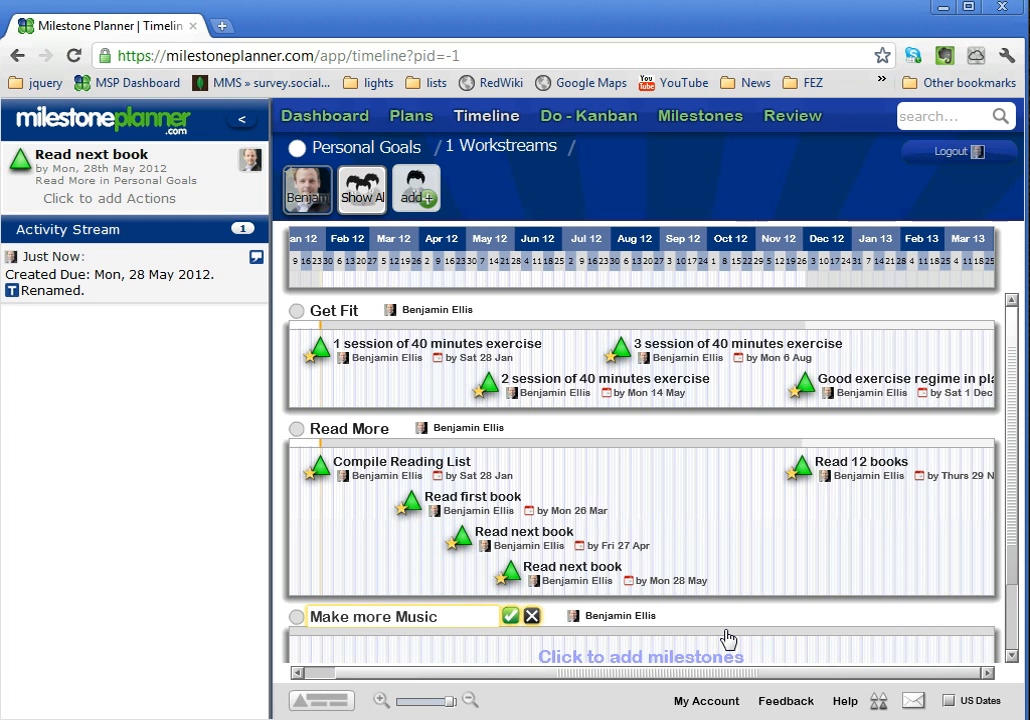
pyautogui.click(365, 617)
pyautogui.press('BackSpace')
pyautogui.write('M')
pyautogui.press('Return')
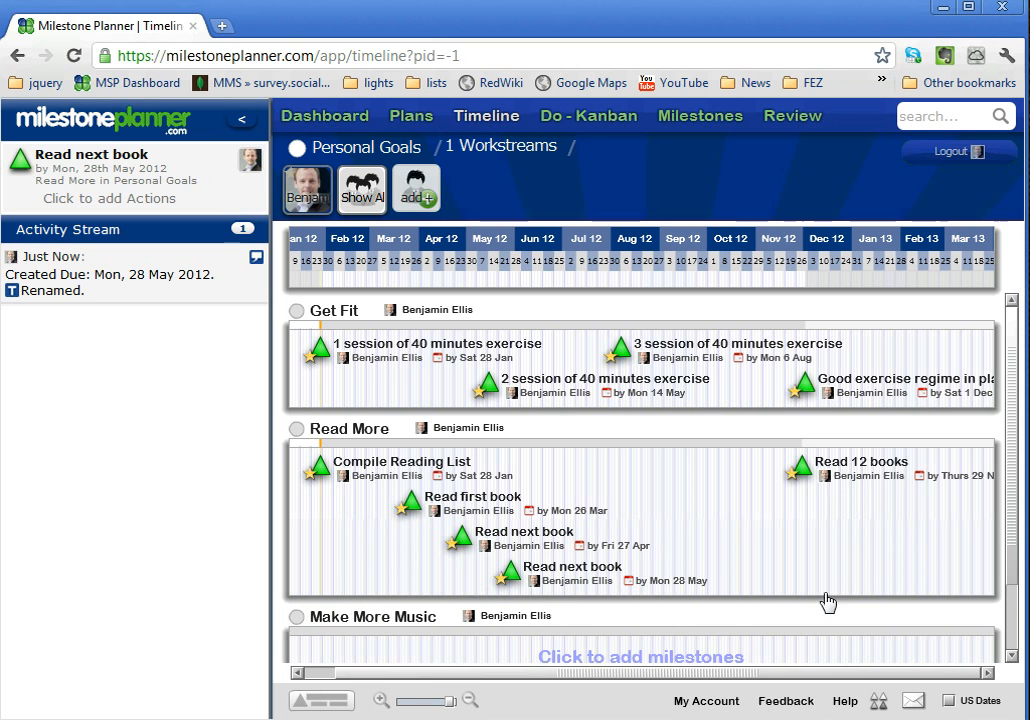
# - Add a milestone titled "Record an album" to the Make More Music workstream, due Sat 1 Dec 2012
pyautogui.moveTo(1013, 545); pyautogui.dragTo(1012, 596)
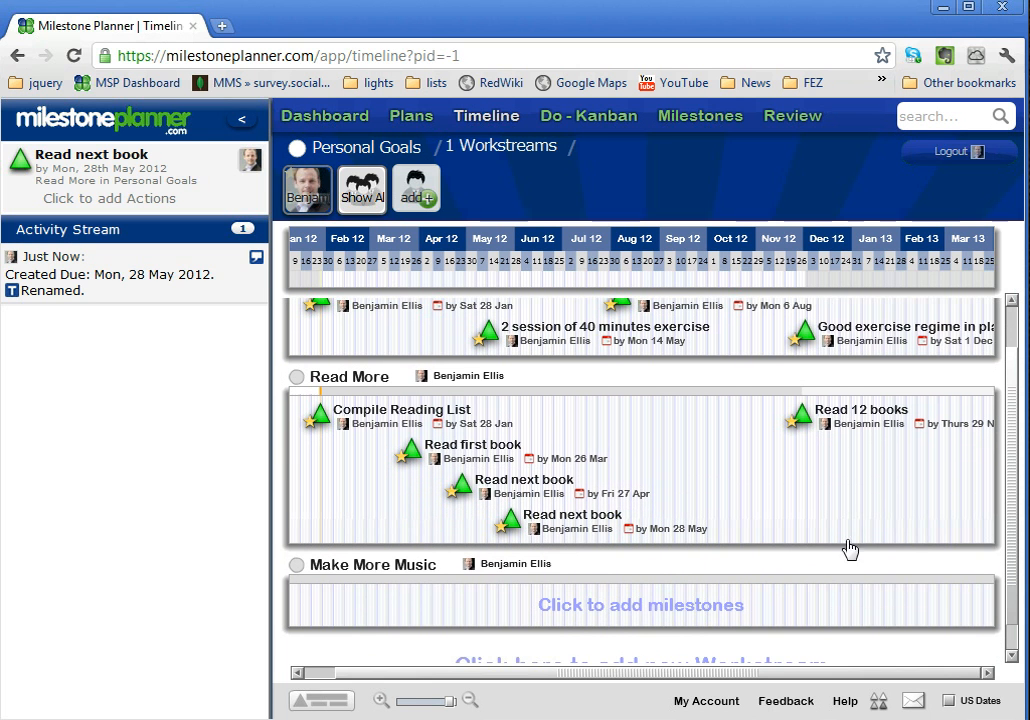
pyautogui.click(808, 614)
pyautogui.write('Re')
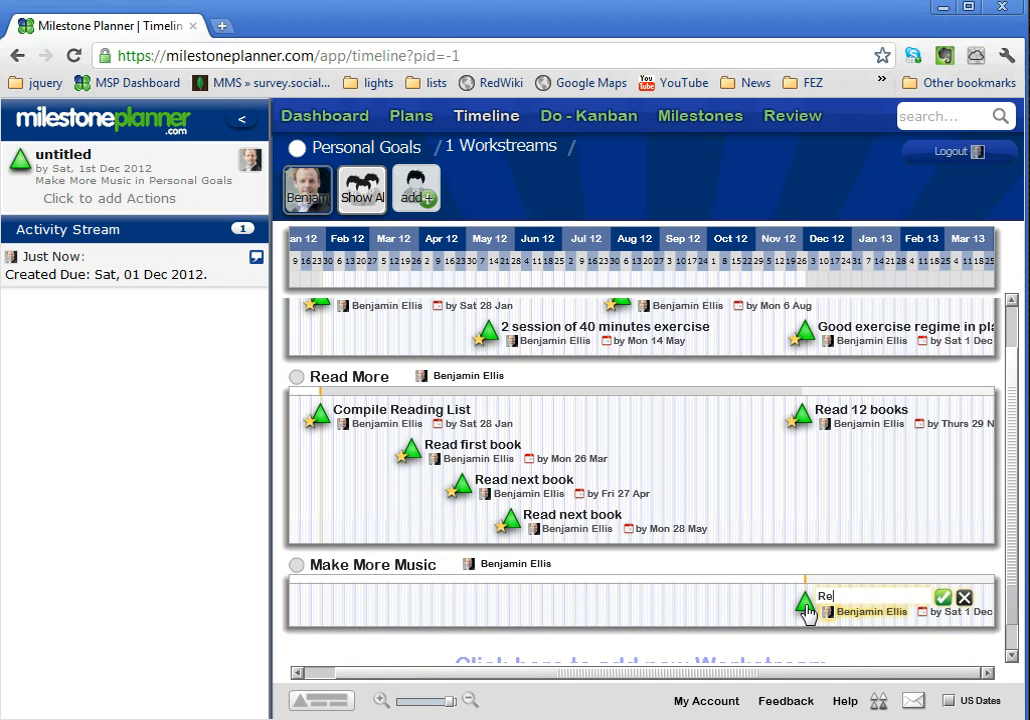
pyautogui.write('cord an ')
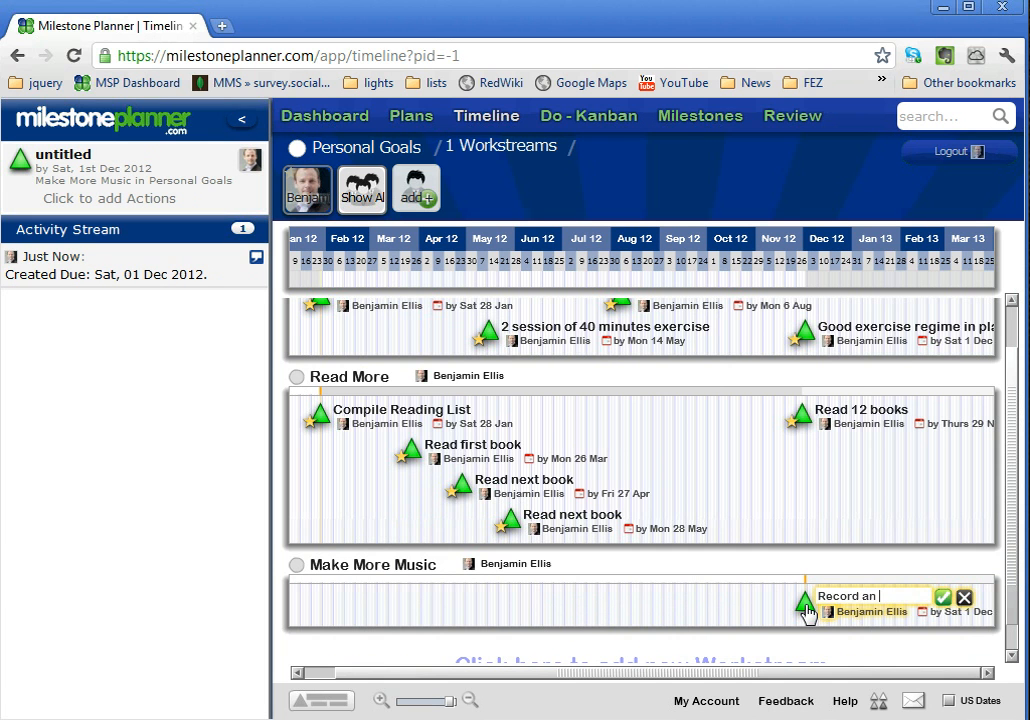
pyautogui.write('album')
pyautogui.press('Return')
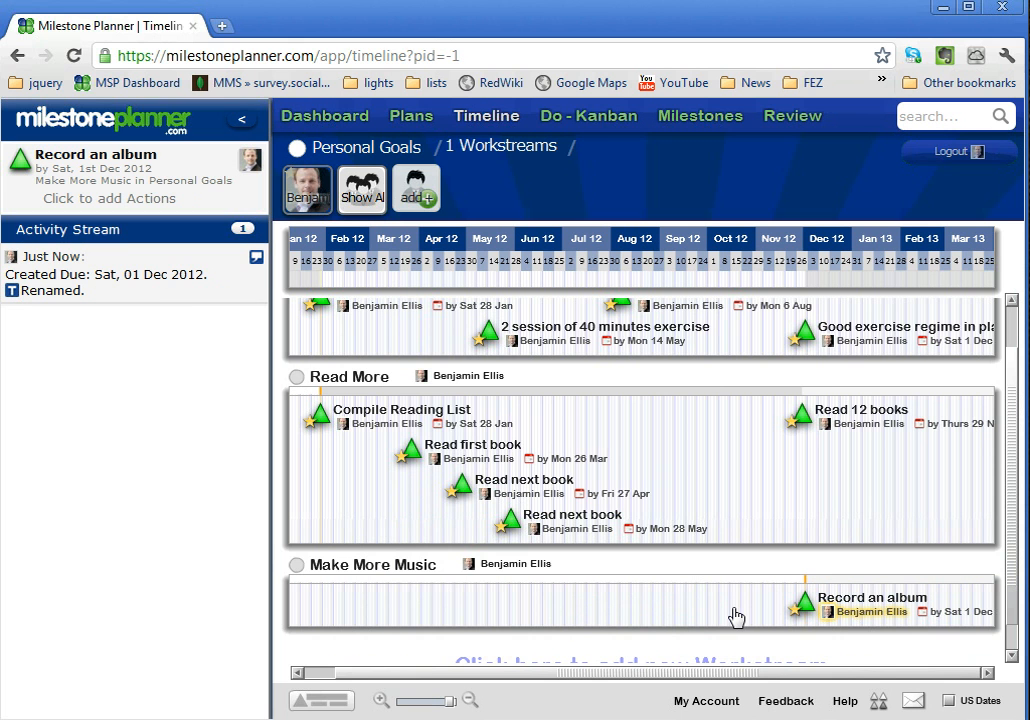
# - Add a milestone titled "Write 6 Songs" to the Make More Music workstream, due Tue 25 Sep 2012
pyautogui.click(700, 606)
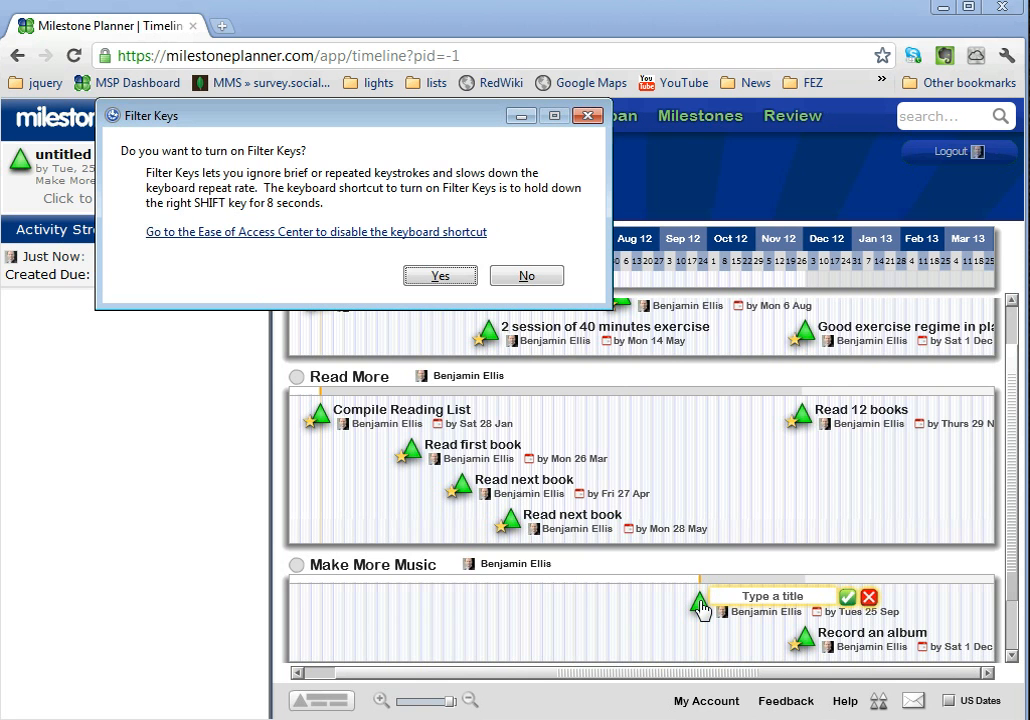
pyautogui.click(552, 277)
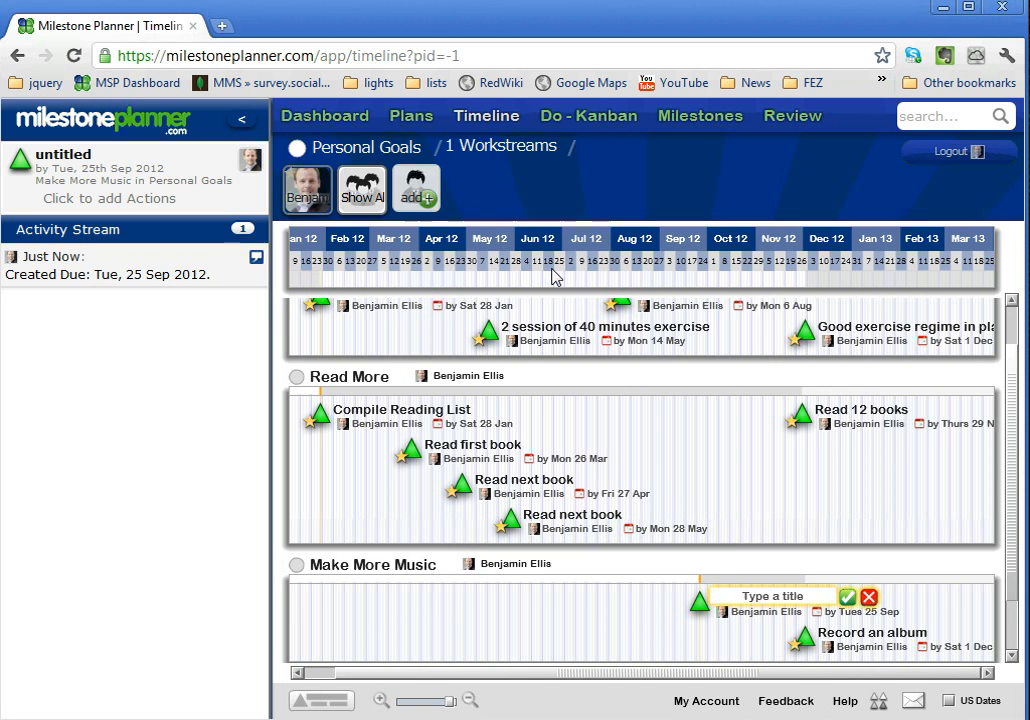
pyautogui.click(738, 600)
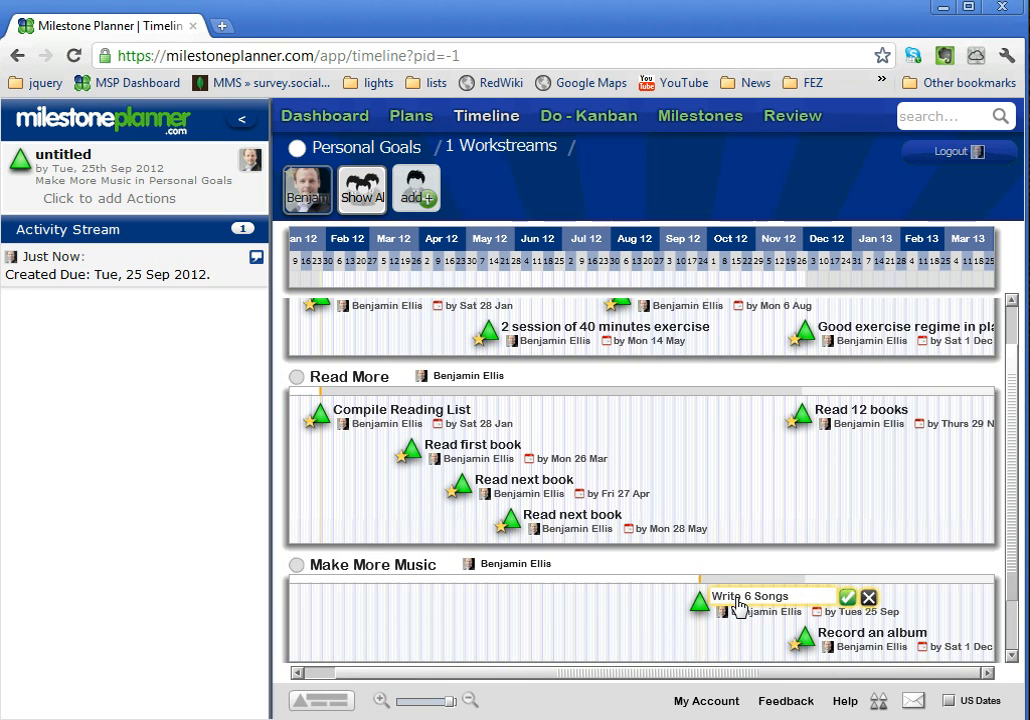
pyautogui.press('Return')
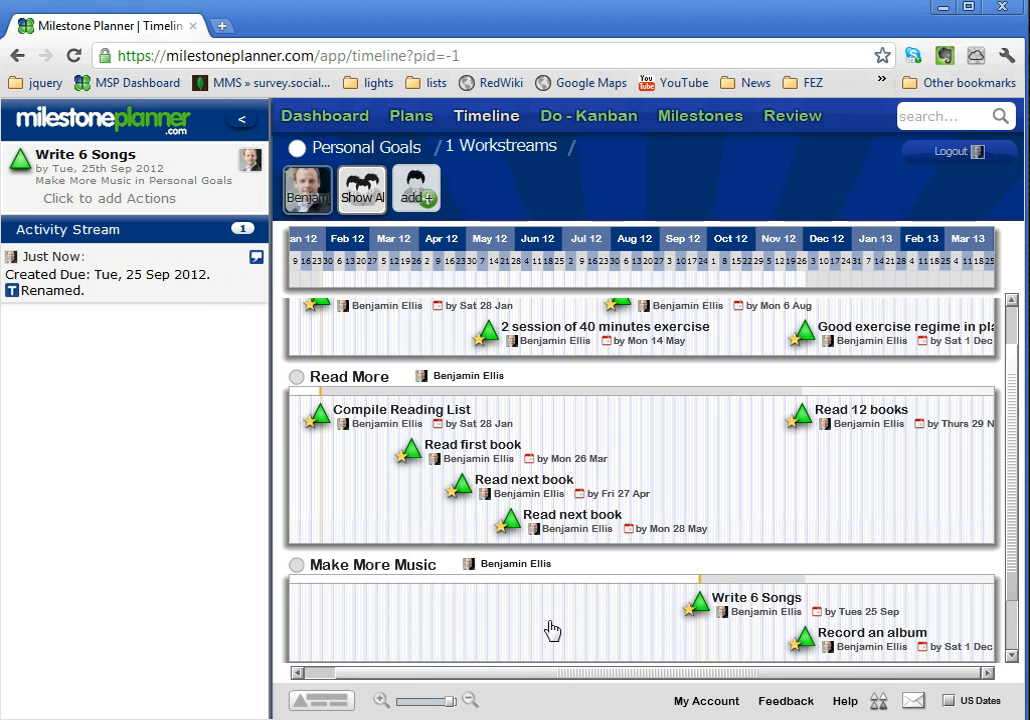
# - Add a milestone titled "Write first song" to the Make More Music workstream, due Sat 12 May 2012
pyautogui.click(486, 627)
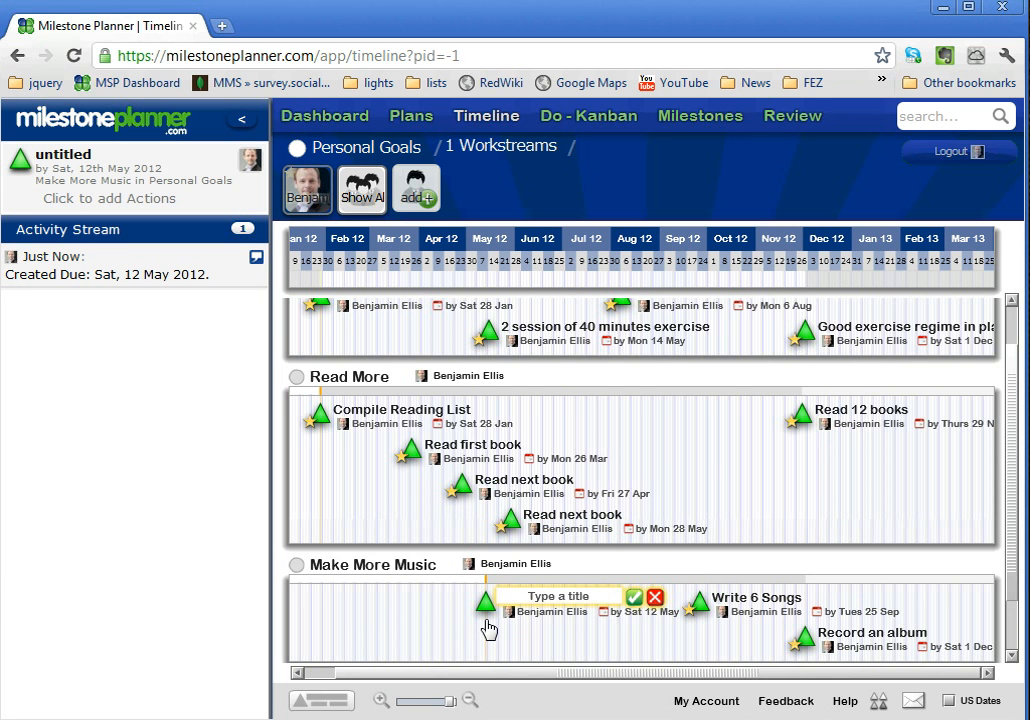
pyautogui.write('Write')
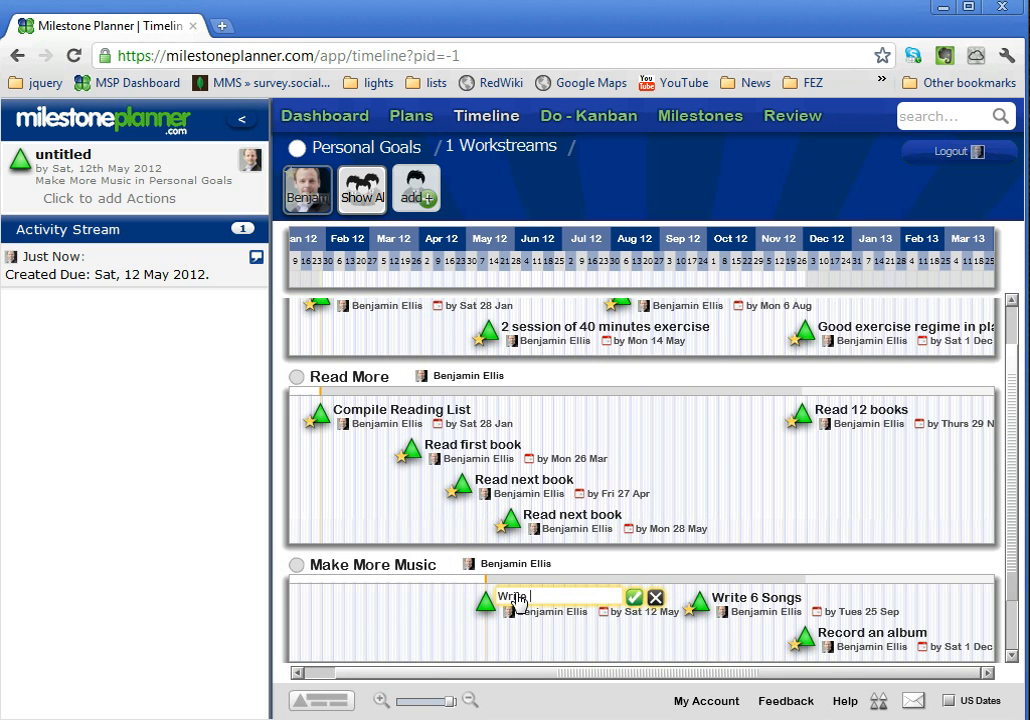
pyautogui.press('Return')
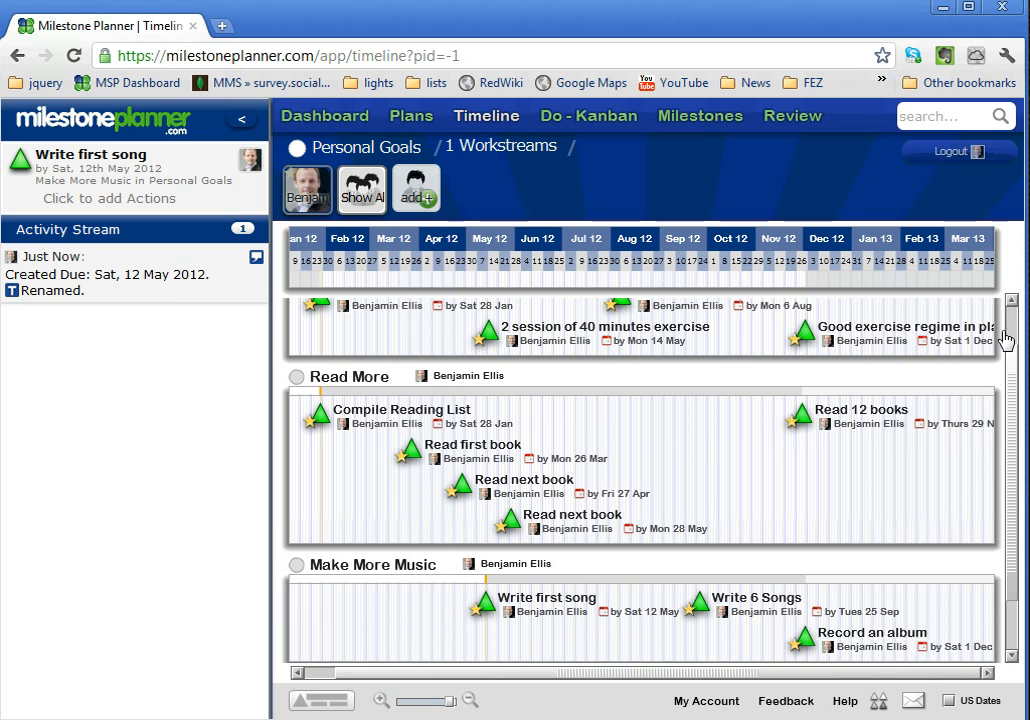
# - Switch the timeline to the compact milestone display that shows only titles, without owners and due dates
pyautogui.scroll(1, 1008, 382)
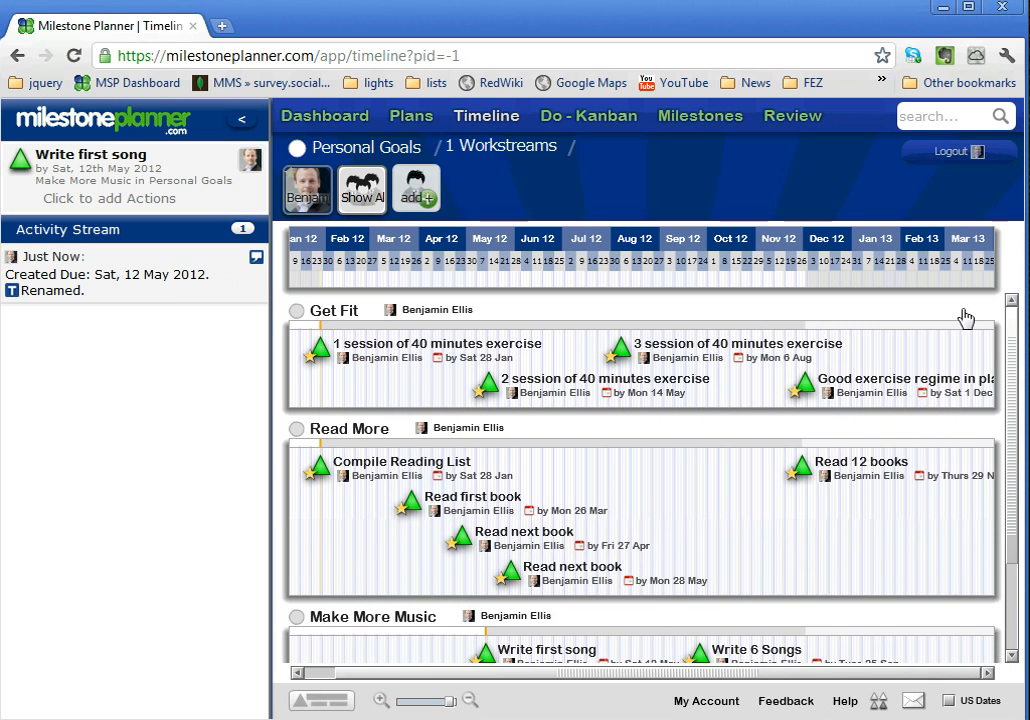
pyautogui.click(318, 704)
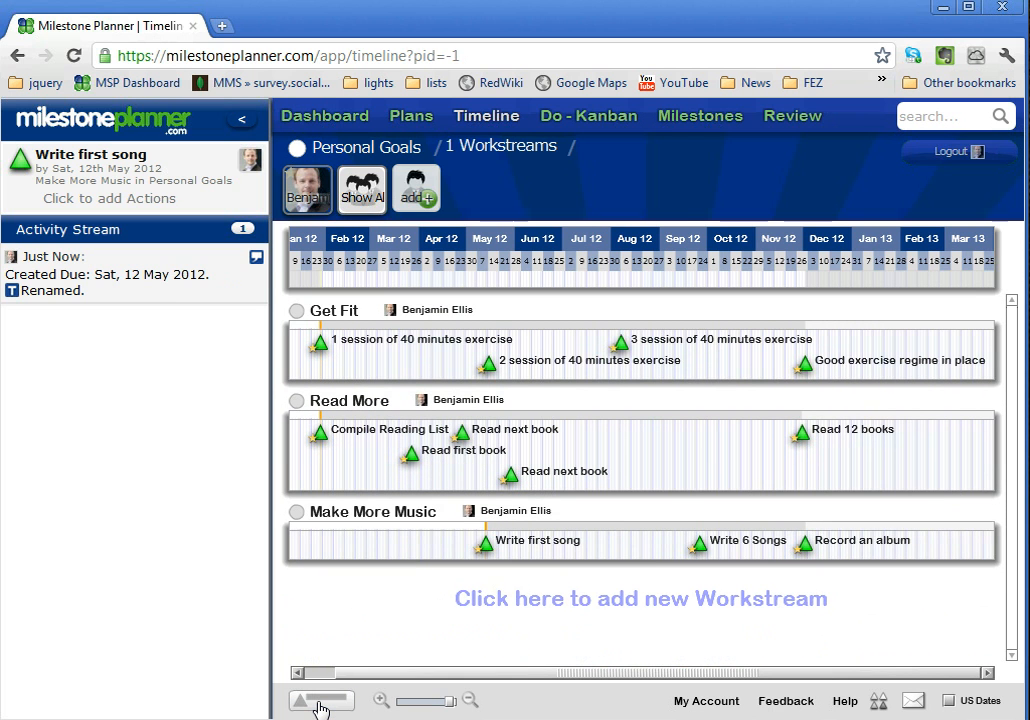
pyautogui.click(318, 704)
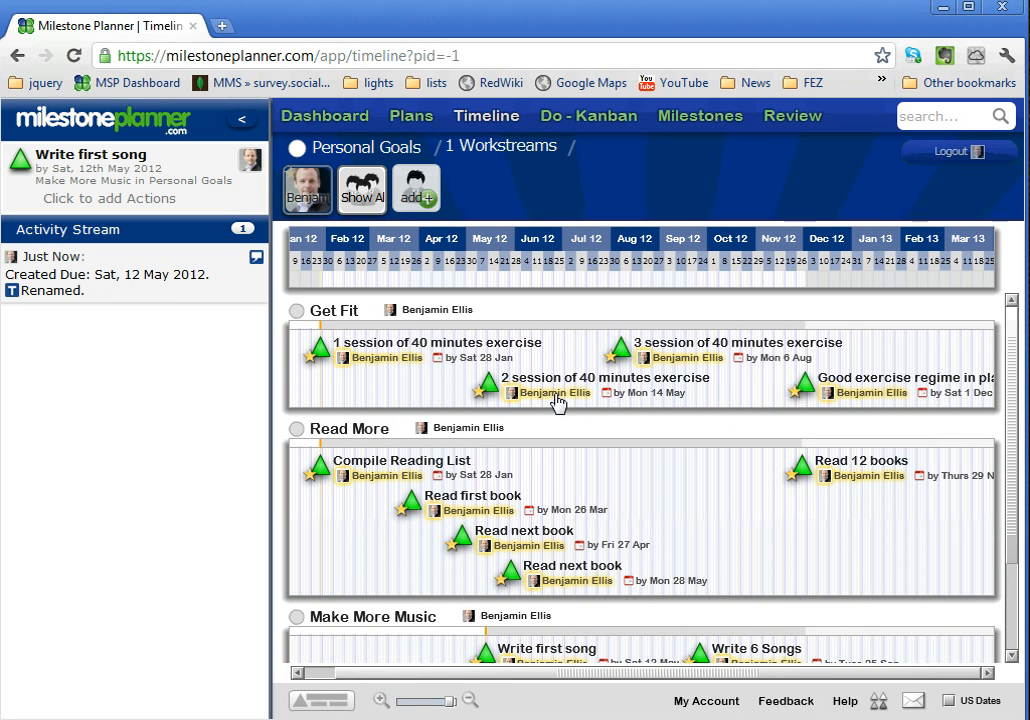
pyautogui.click(318, 704)
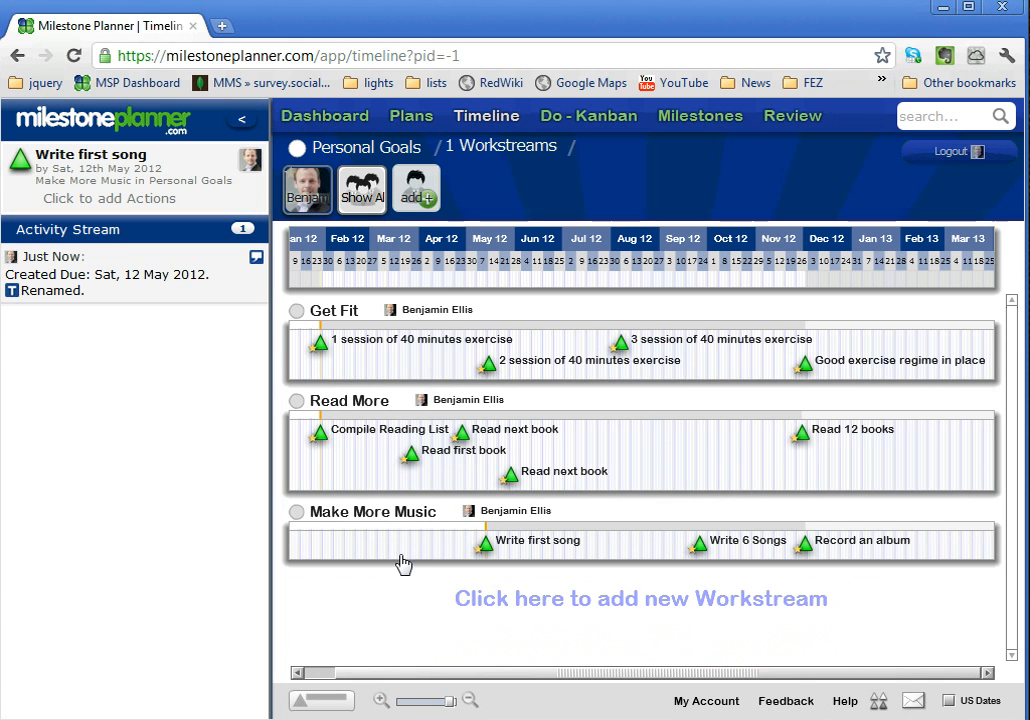
# - Mark the "1 session of 40 minutes exercise" milestone in the Get Fit workstream as Completed
pyautogui.click(319, 346)
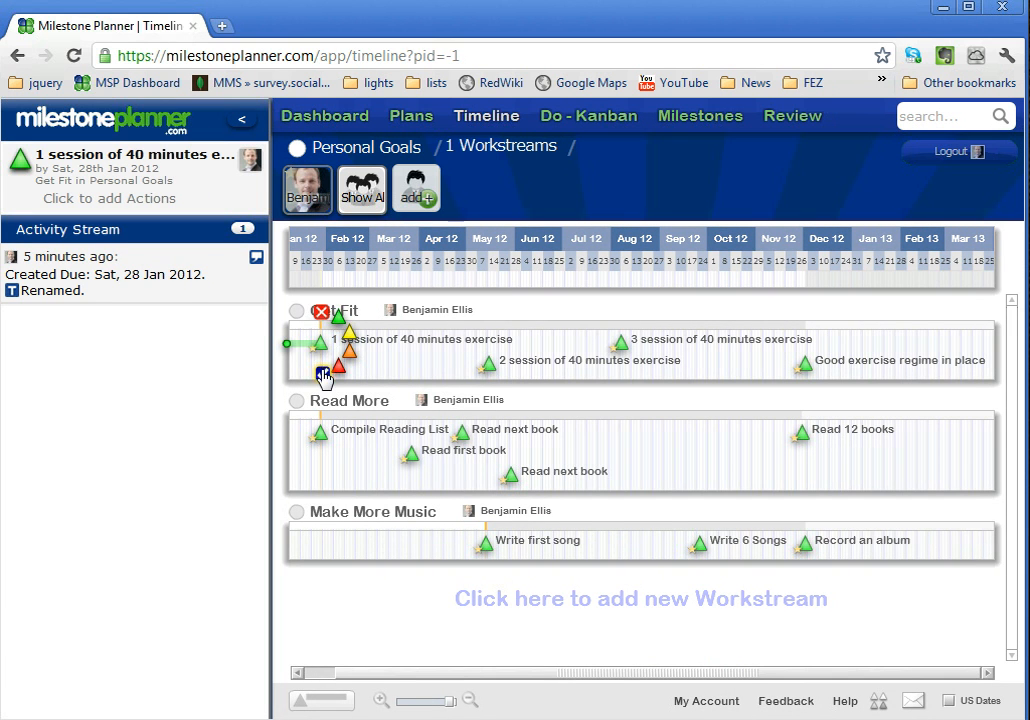
pyautogui.click(323, 375)
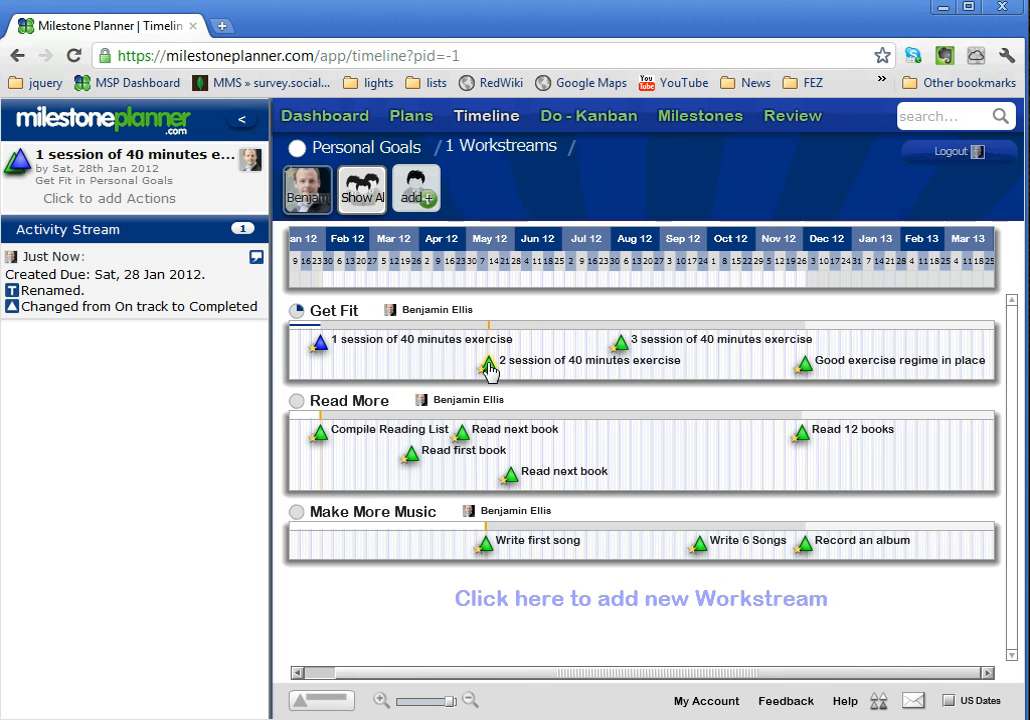
# - Mark the "Compile Reading List" and "Read first book" milestones in the Read More workstream as Completed
pyautogui.click(321, 434)
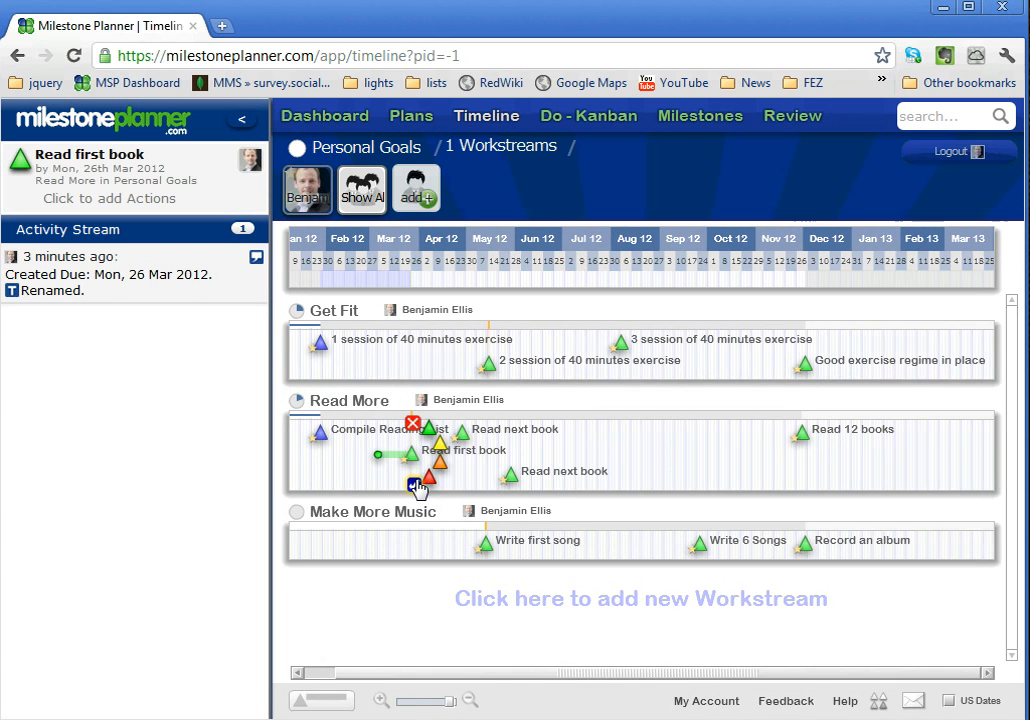
pyautogui.click(414, 484)
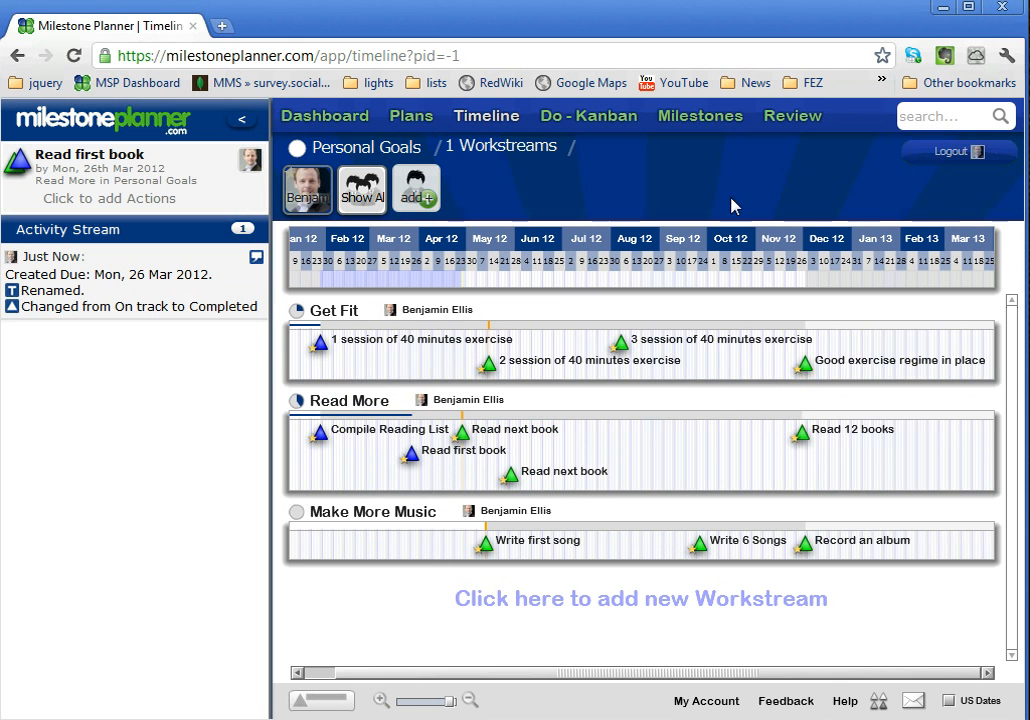
# - Review the Personal Goals status report and its progress graph
pyautogui.click(795, 122)
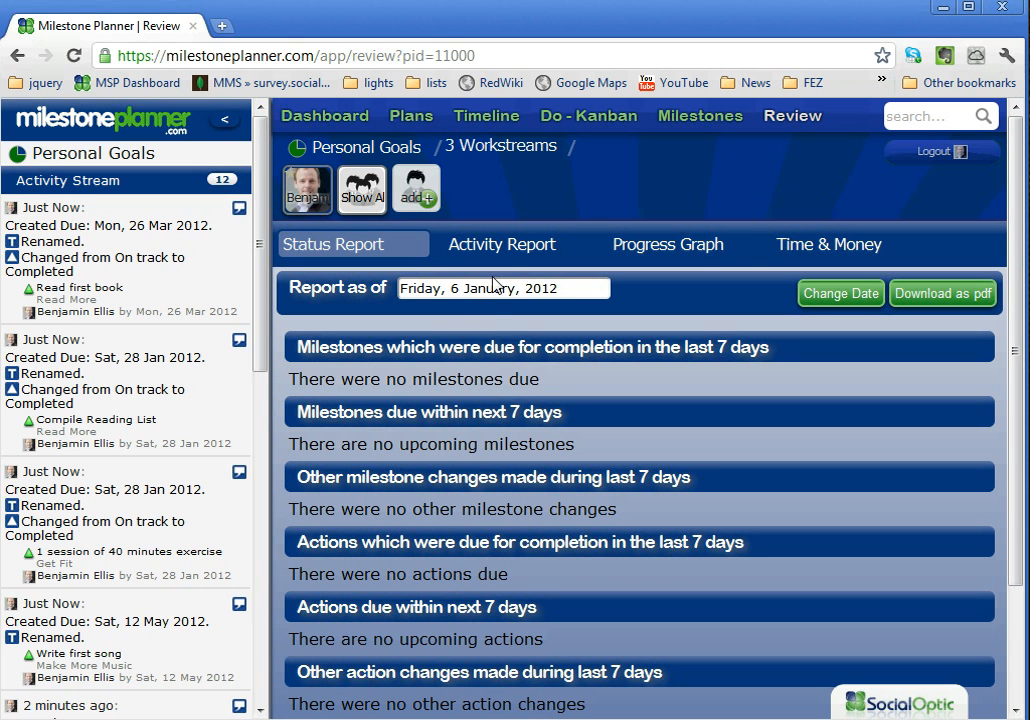
pyautogui.click(706, 252)
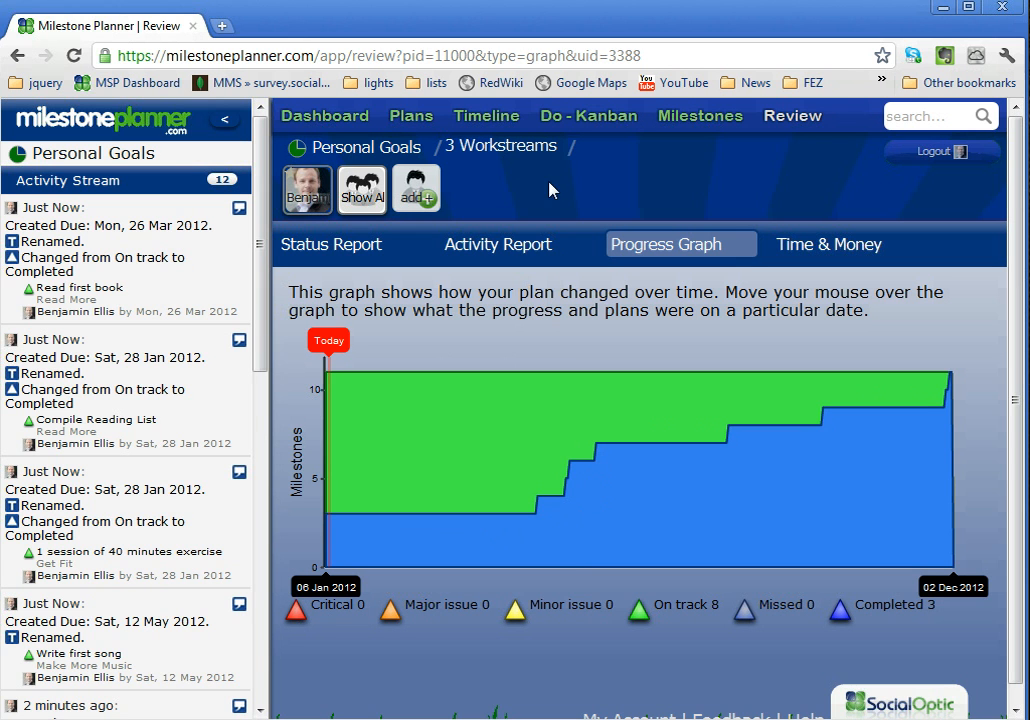
# - From the dashboard, add an action "Read first chapter" to the "Read next book" milestone due Fri 27 Apr 2012
pyautogui.click(324, 120)
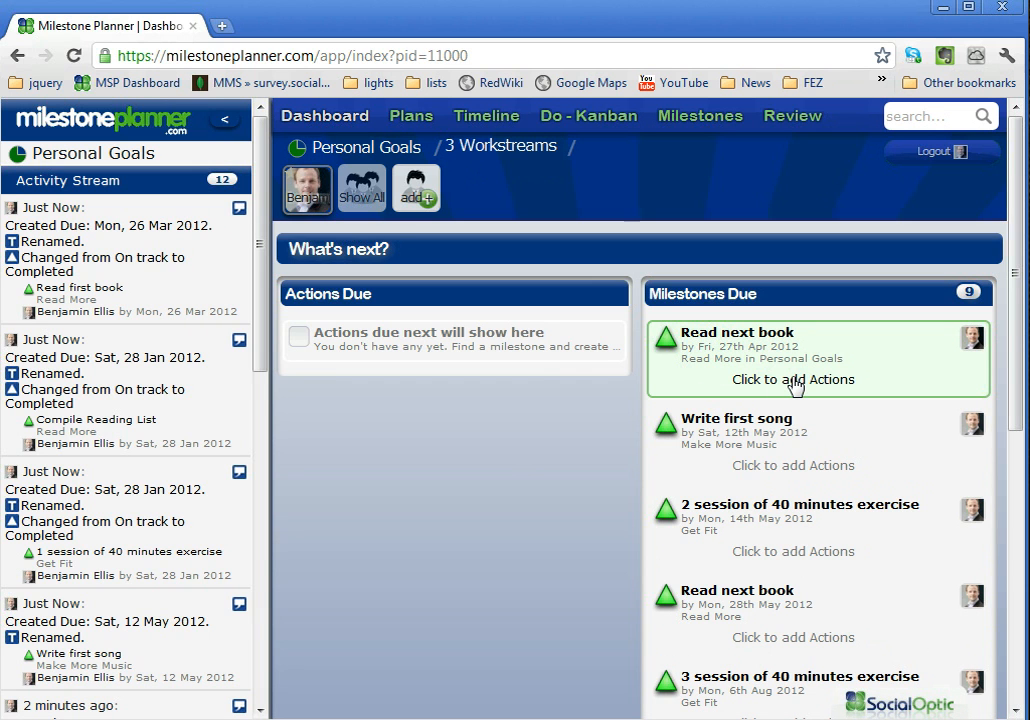
pyautogui.click(740, 381)
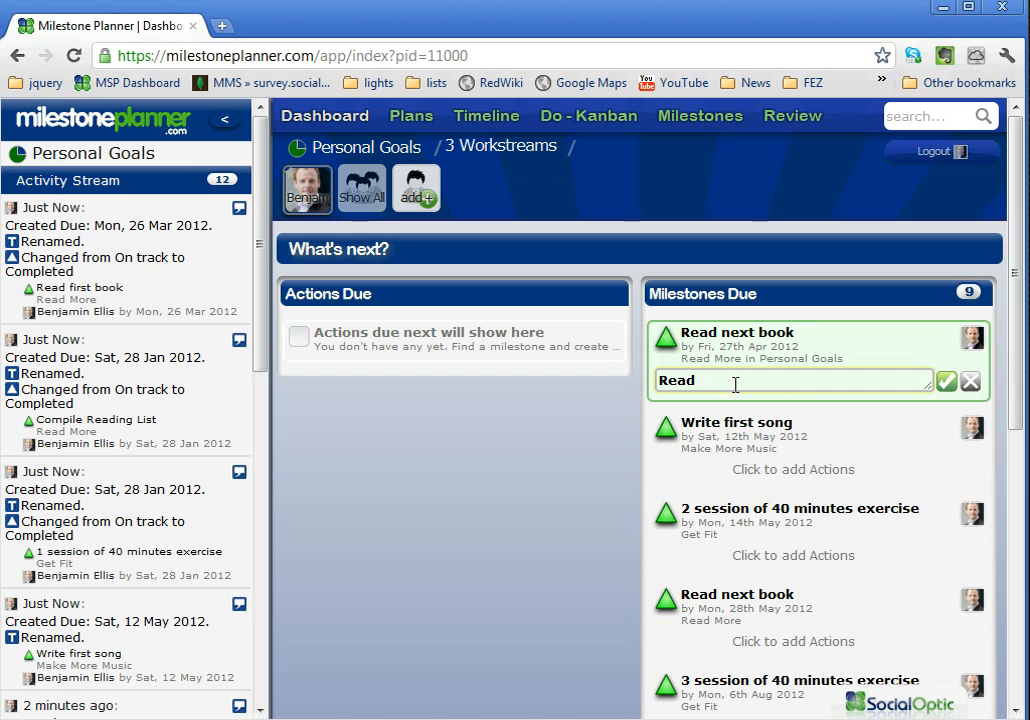
pyautogui.write('Read first chap[ter')
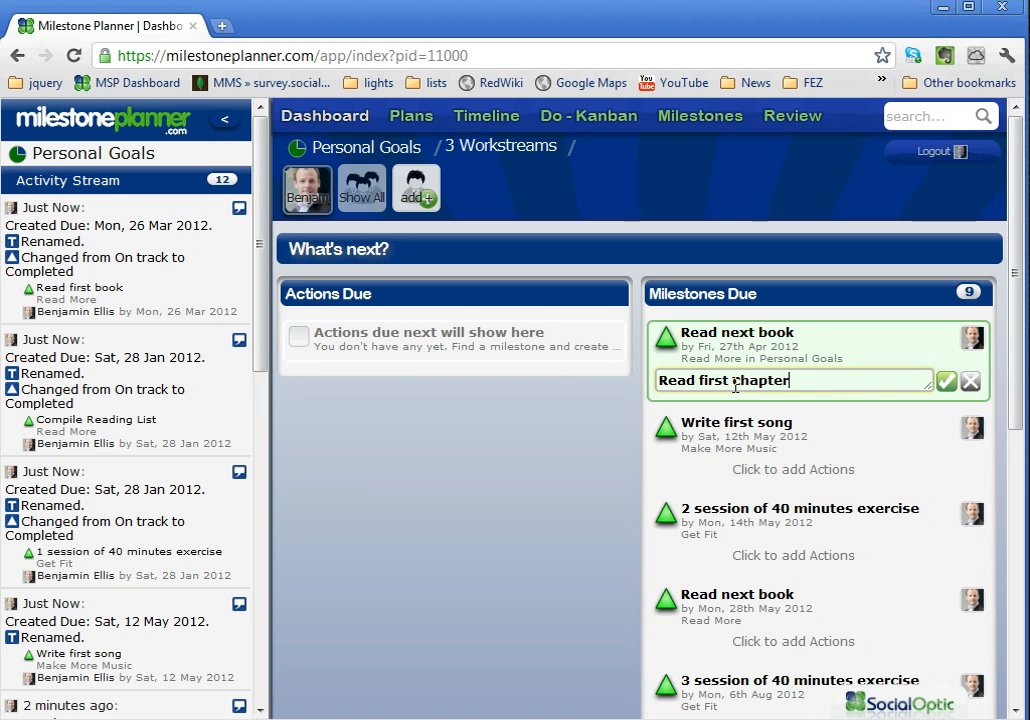
pyautogui.press('Return')
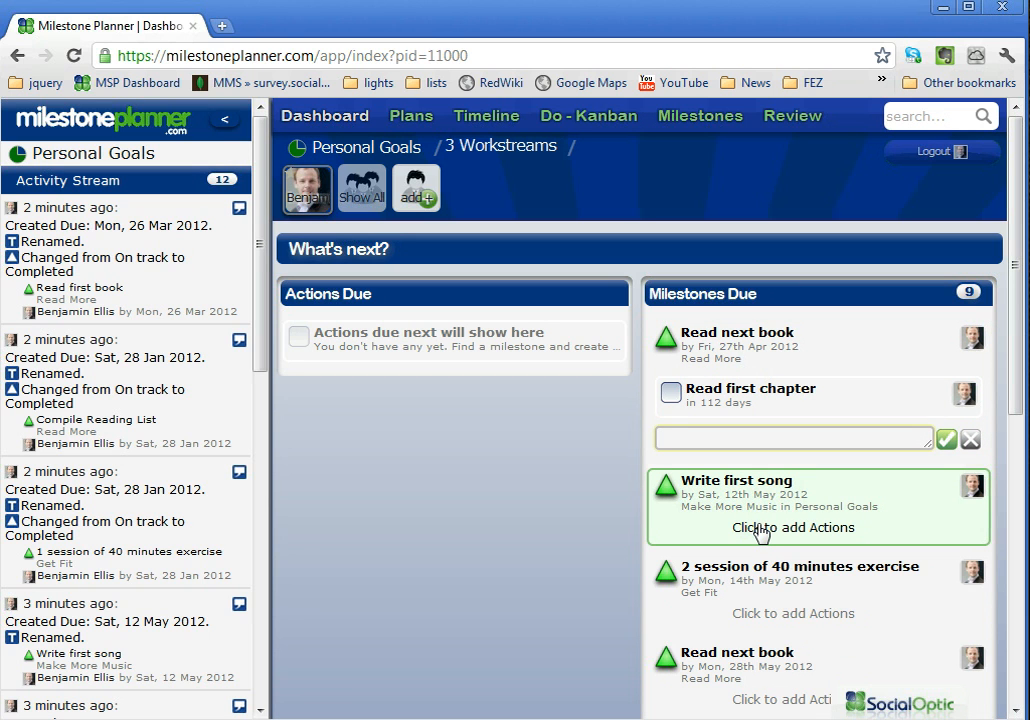
# - Add an action "Create melody ideas" to the "Write first song" milestone
pyautogui.click(761, 533)
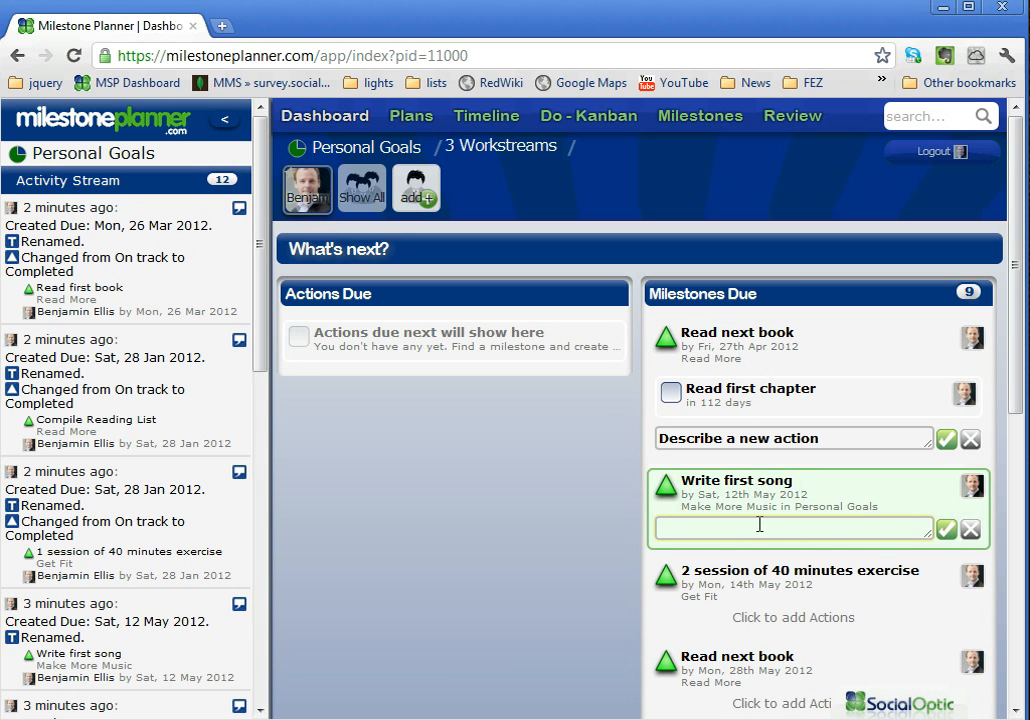
pyautogui.write('Create melody ideas')
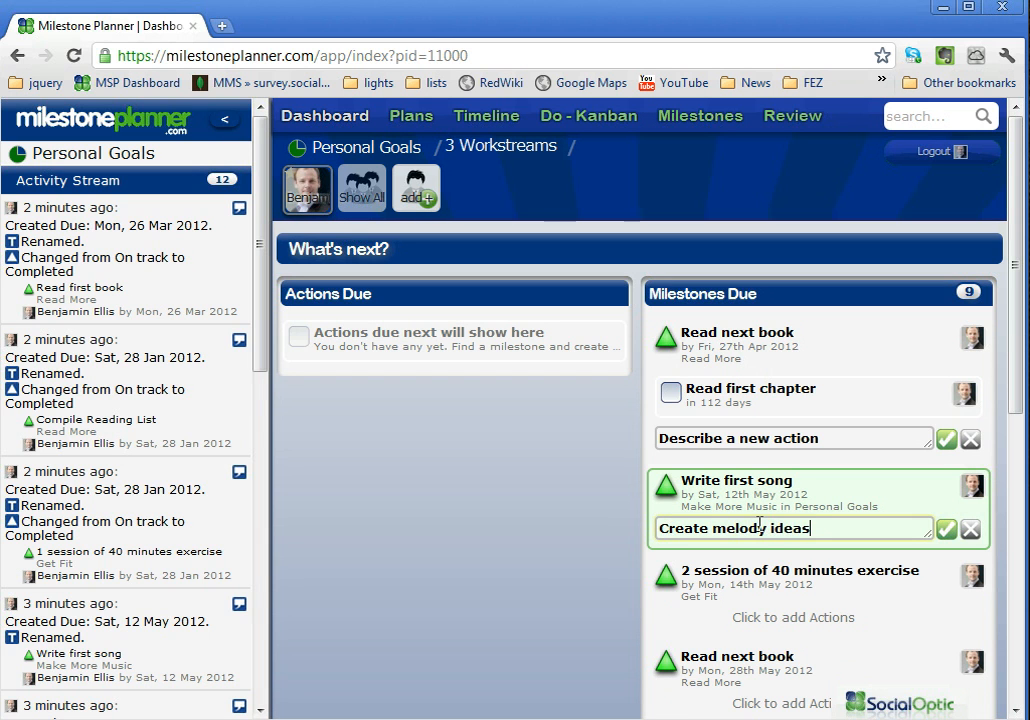
pyautogui.press('Return')
# - Add an action with the default text "Describe a new action" to both the 27 April "Read next book" and the "Write first song" milestones
pyautogui.moveTo(1016, 352); pyautogui.dragTo(995, 443)
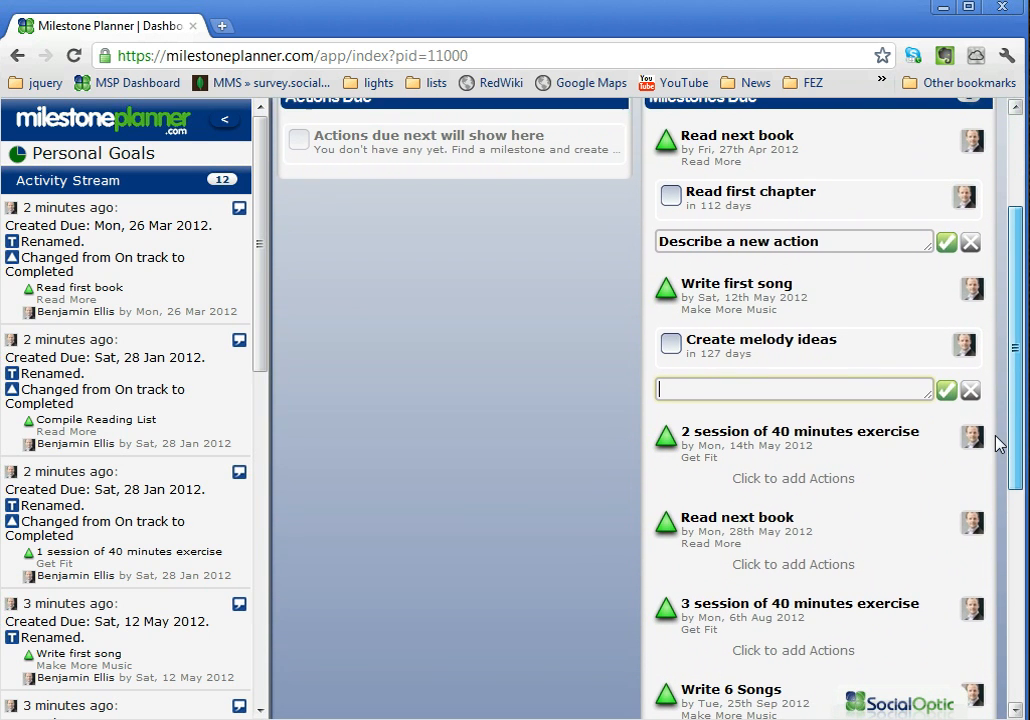
pyautogui.click(944, 242)
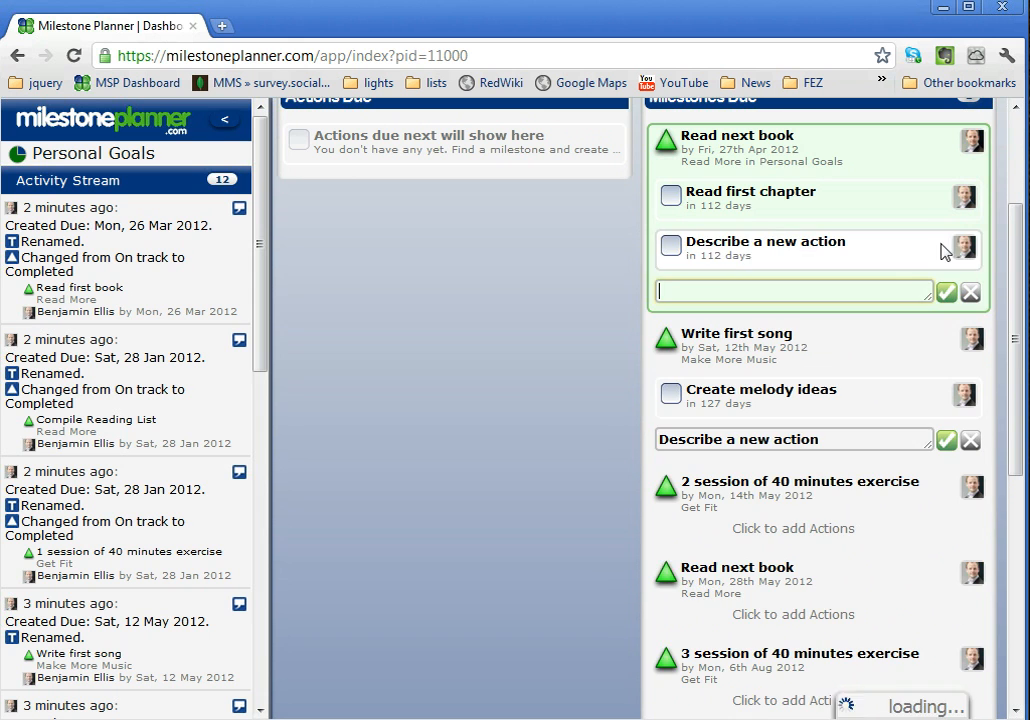
pyautogui.click(945, 441)
# - Rename the Get Fit milestone due Mon 14 May 2012 as "2 sessions of 40 minutes exercise"
pyautogui.moveTo(1010, 420); pyautogui.dragTo(1002, 467)
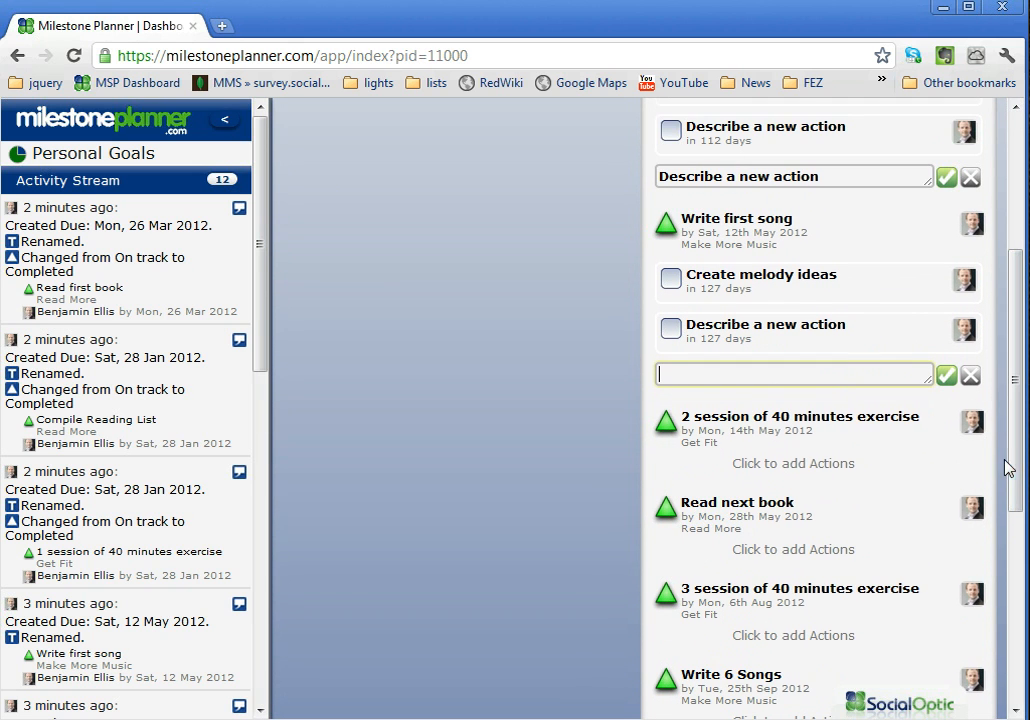
pyautogui.click(771, 465)
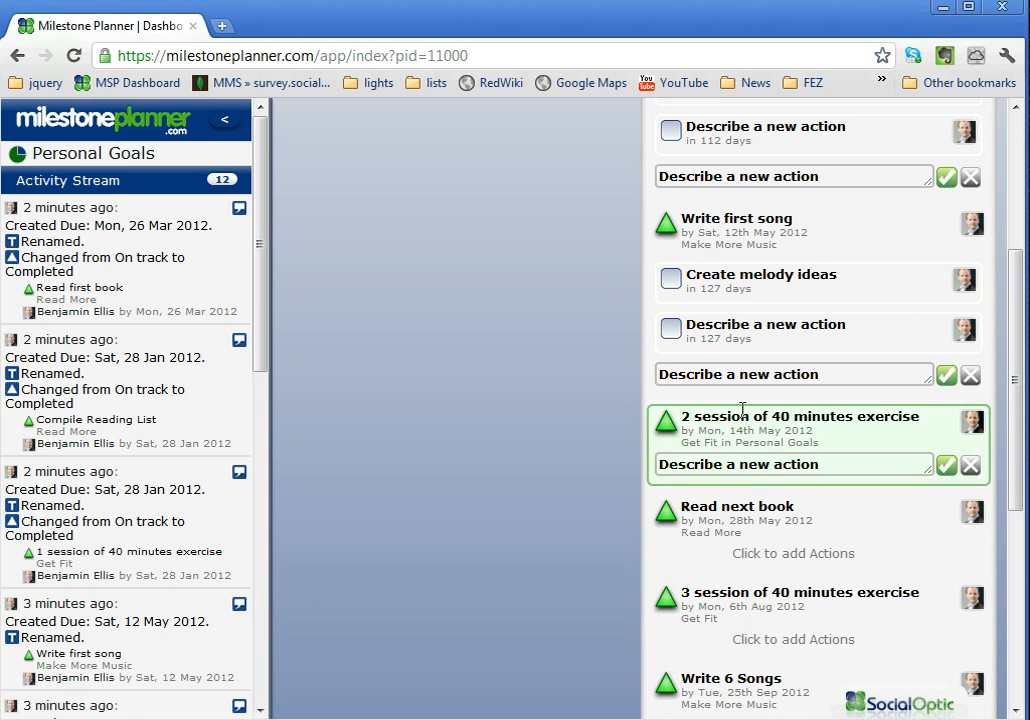
pyautogui.click(749, 418)
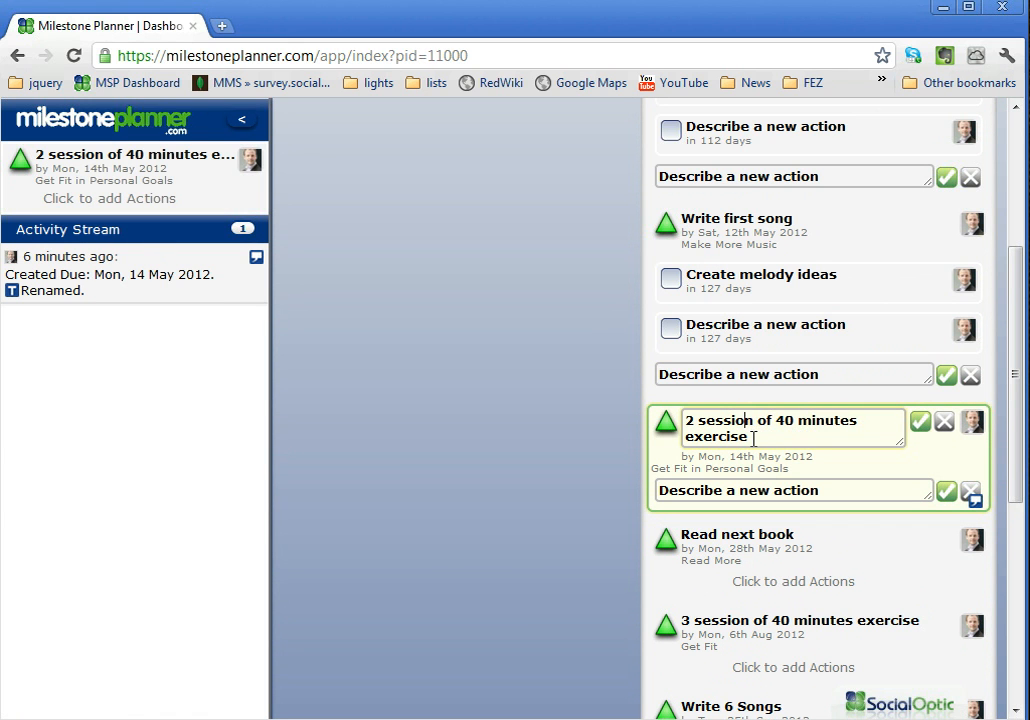
pyautogui.write('s')
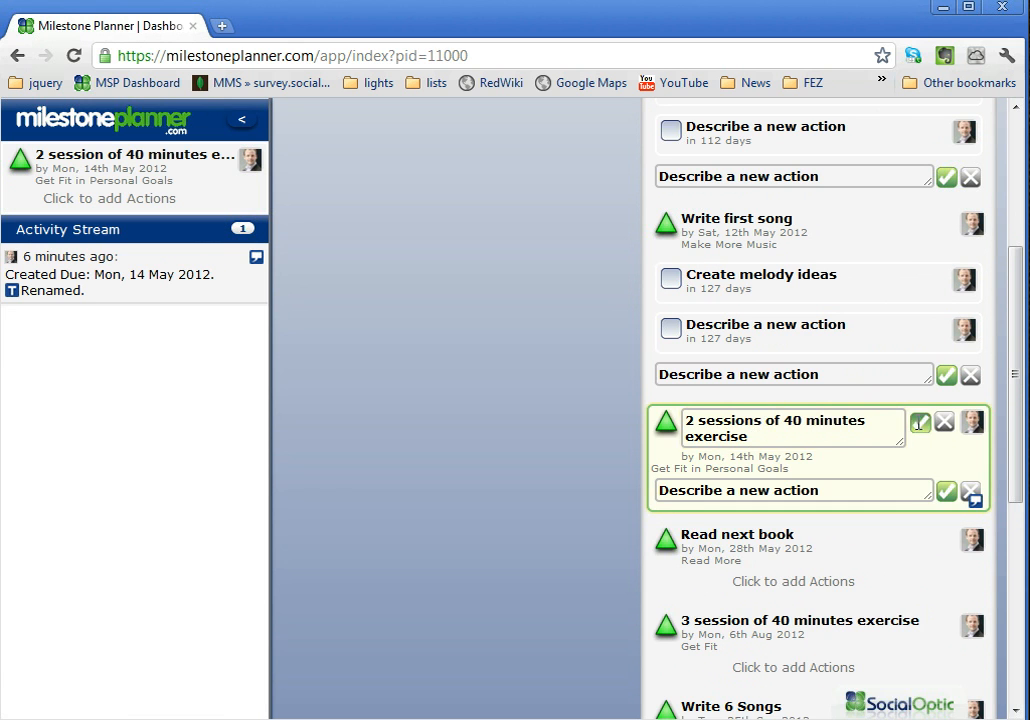
pyautogui.click(919, 422)
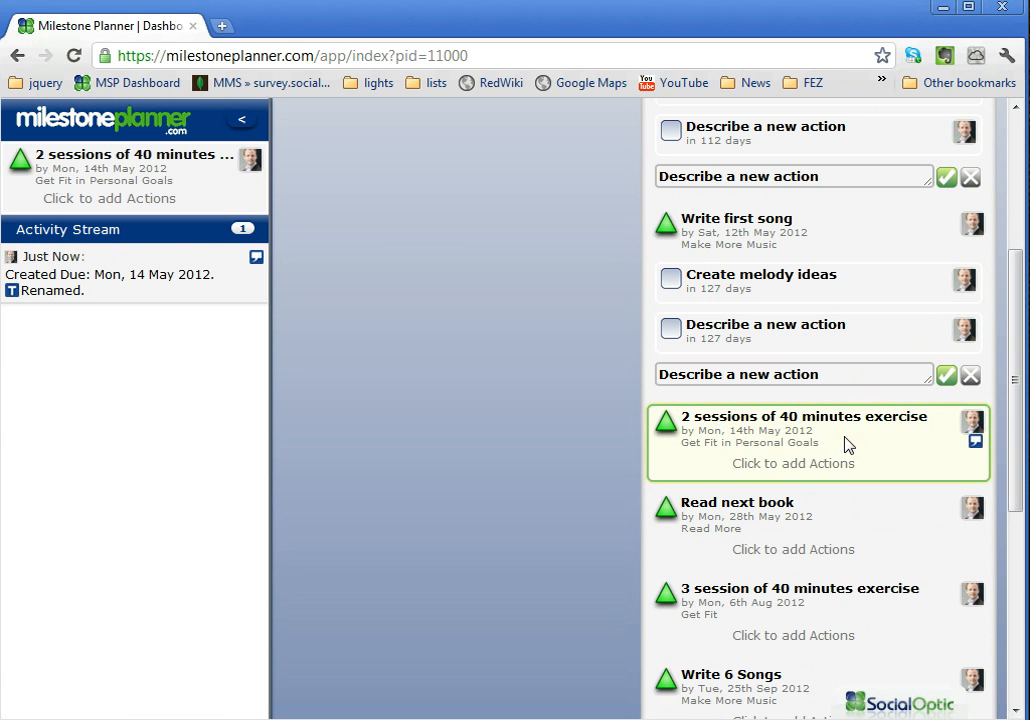
# - Add an action "go for a 40 minute run" to the "2 sessions of 40 minutes exercise" milestone
pyautogui.click(805, 463)
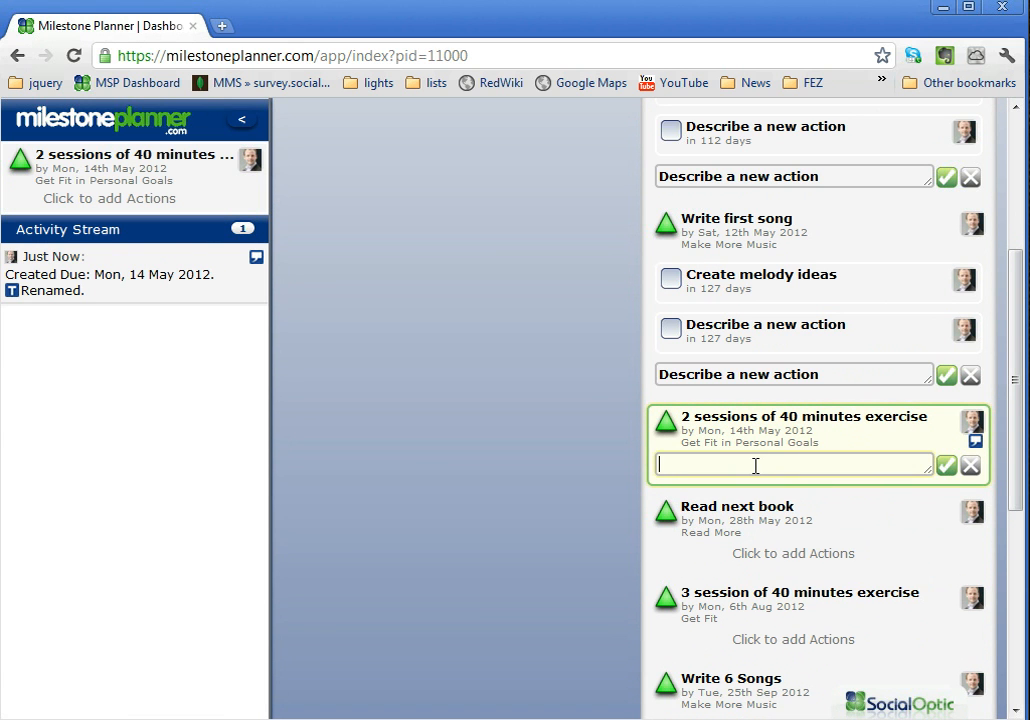
pyautogui.write('go for a 40 minute run')
pyautogui.press('Return')
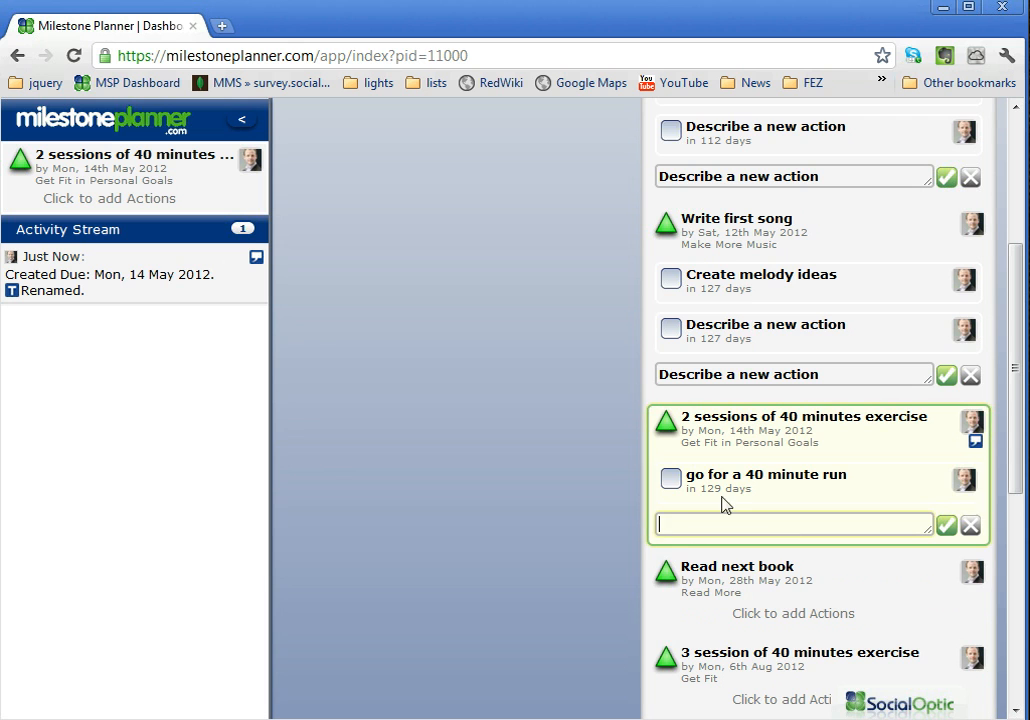
# - Set the due date of the "Create melody ideas" action to 14 January 2012
pyautogui.click(745, 290)
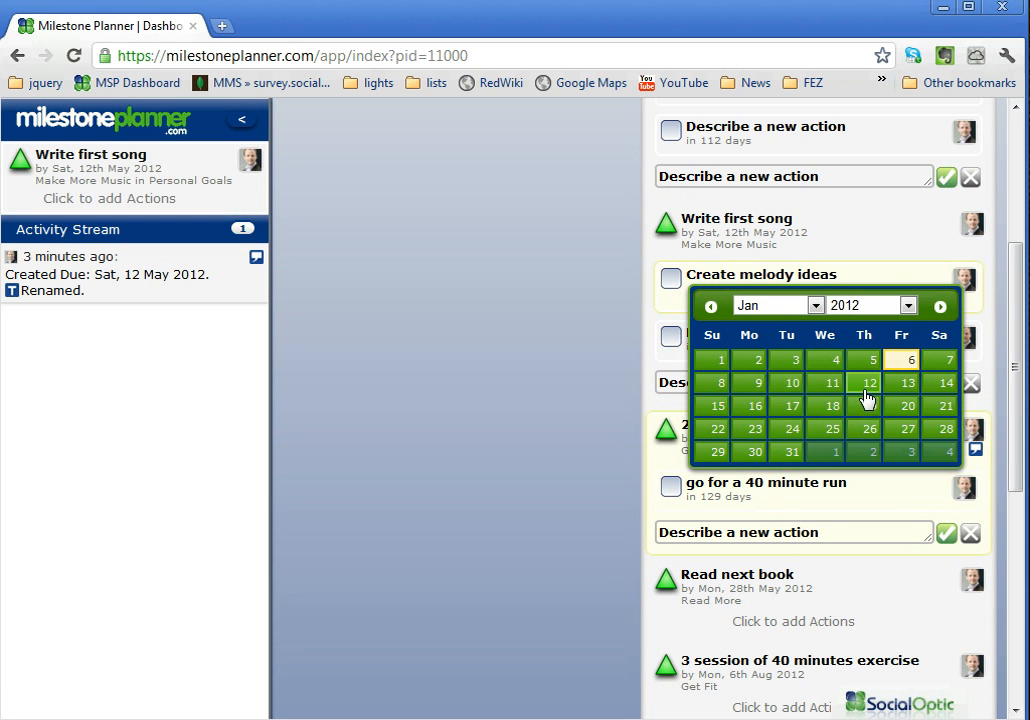
pyautogui.click(936, 388)
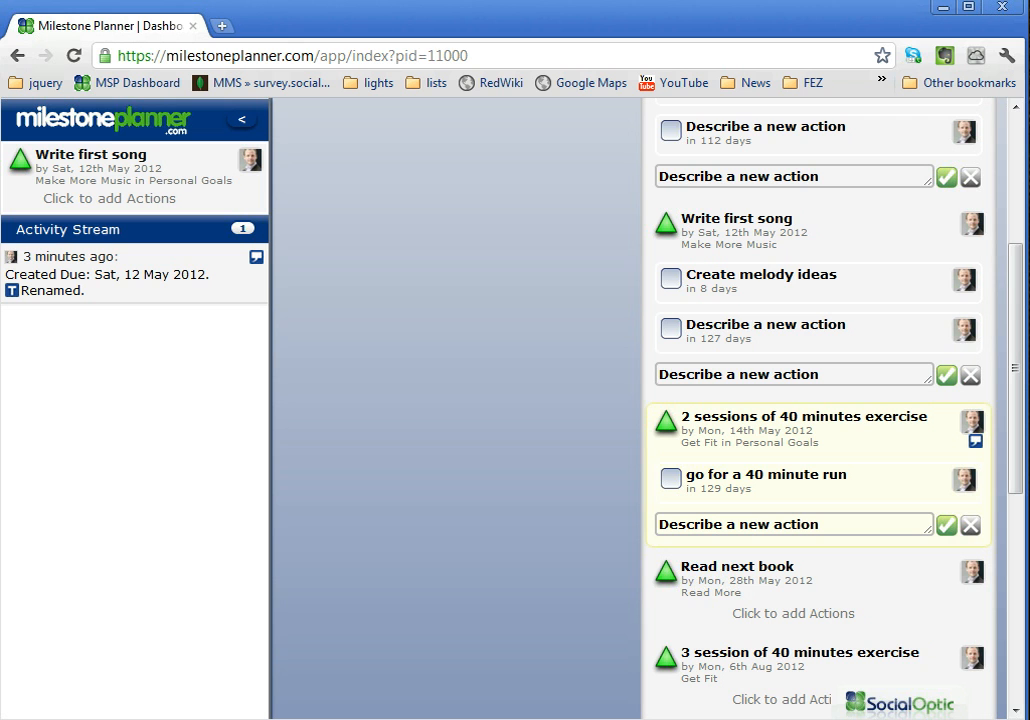
# - On the Kanban actions board, mark "Create melody ideas" as in progress and the "Describe a new action" item for "Read next book" as completed
pyautogui.moveTo(1014, 265); pyautogui.dragTo(992, 447)
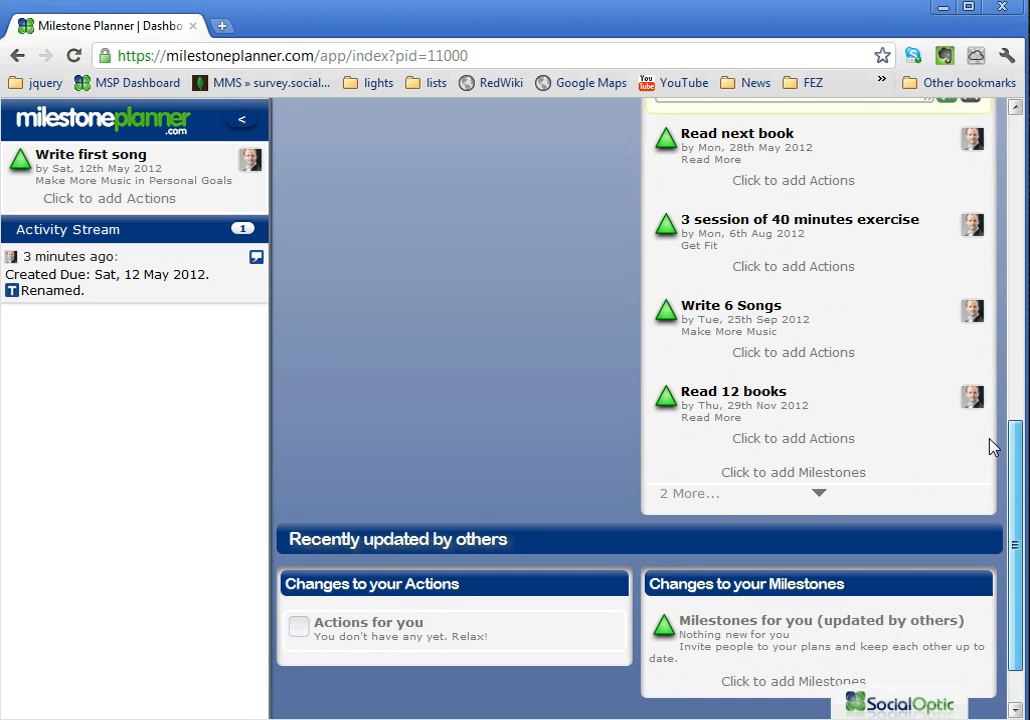
pyautogui.moveTo(992, 447); pyautogui.dragTo(1004, 150)
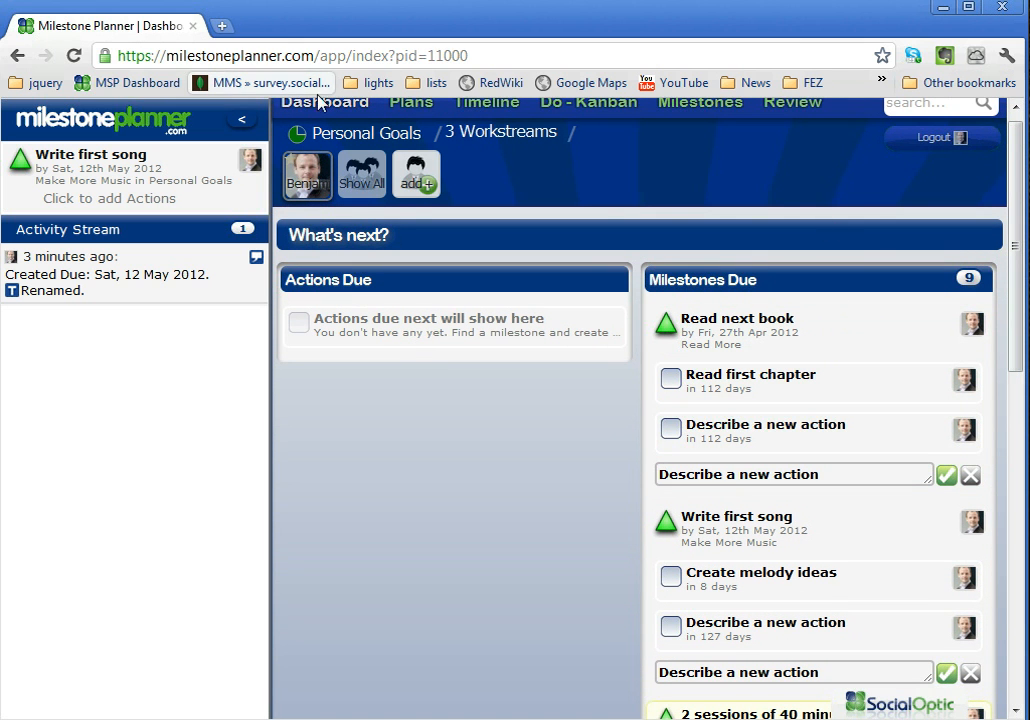
pyautogui.click(586, 106)
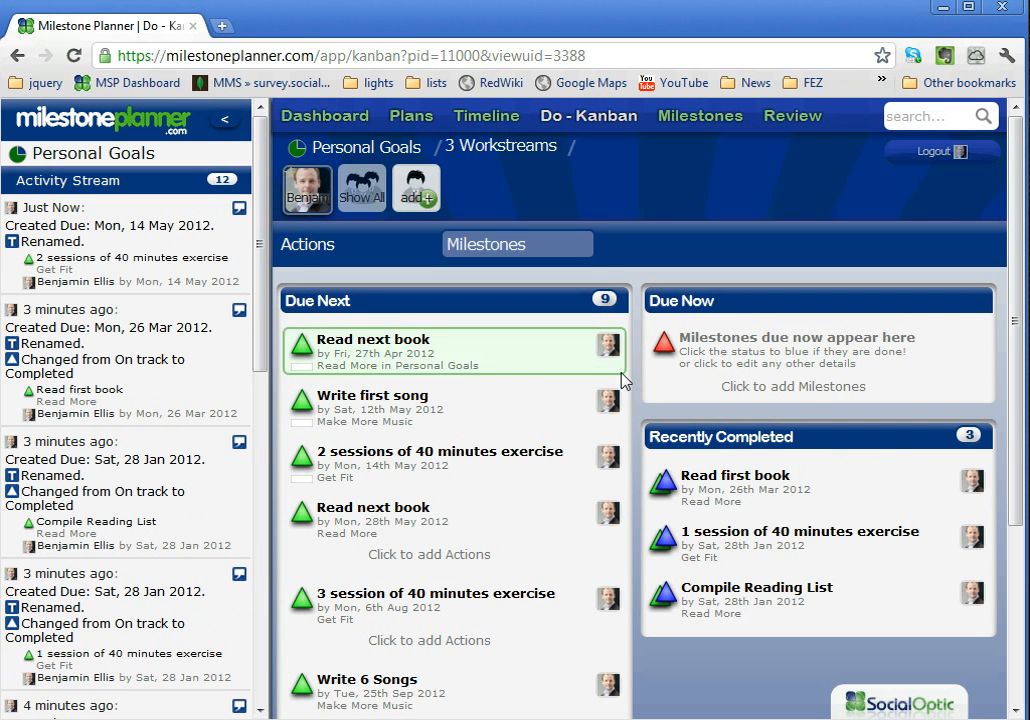
pyautogui.click(335, 250)
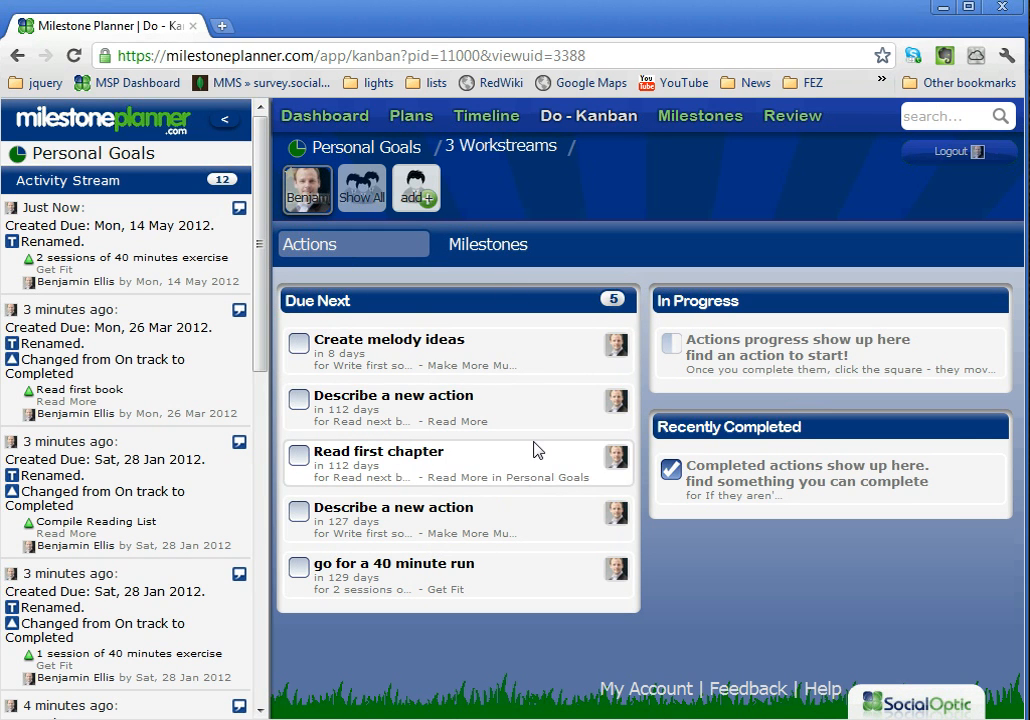
pyautogui.click(304, 348)
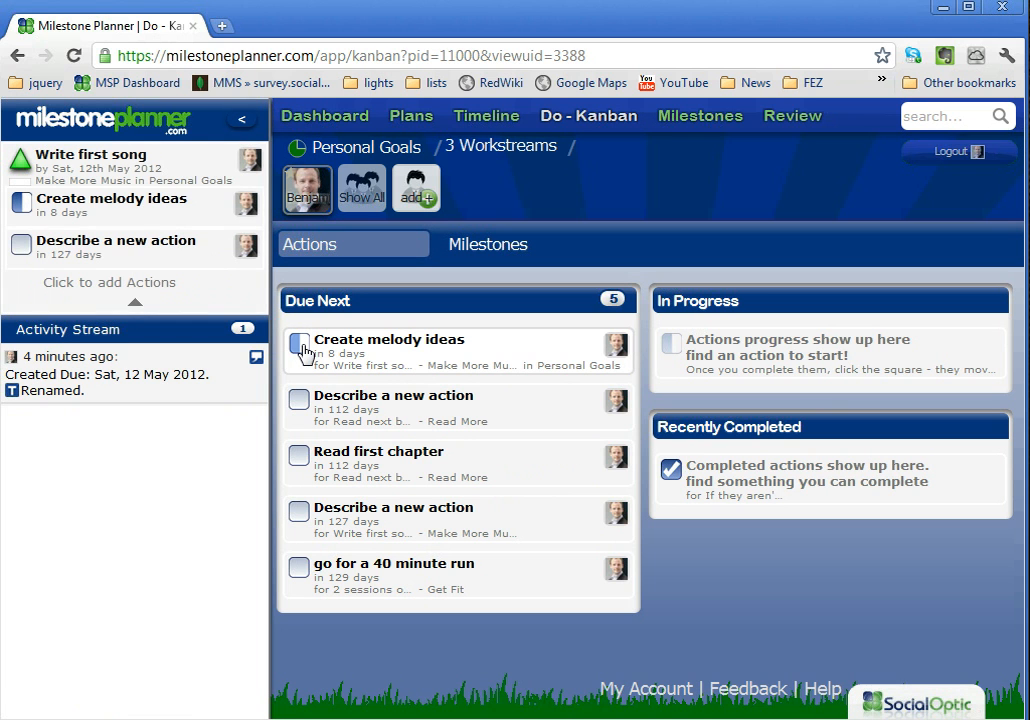
pyautogui.click(299, 401)
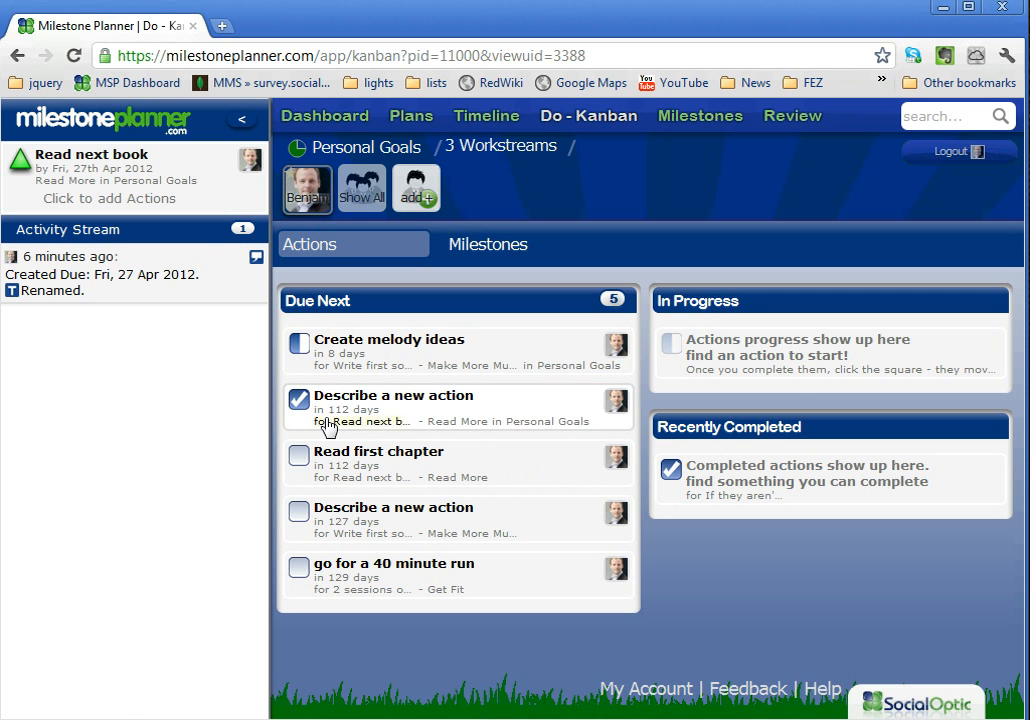
# - Return to the Personal Goals dashboard
pyautogui.click(304, 122)
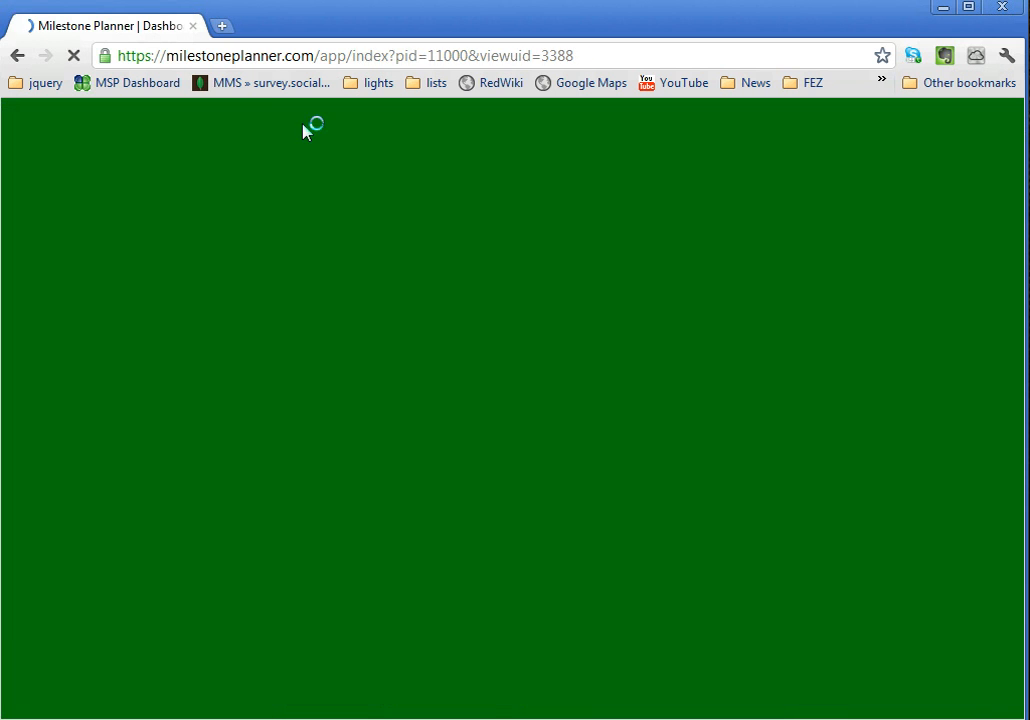